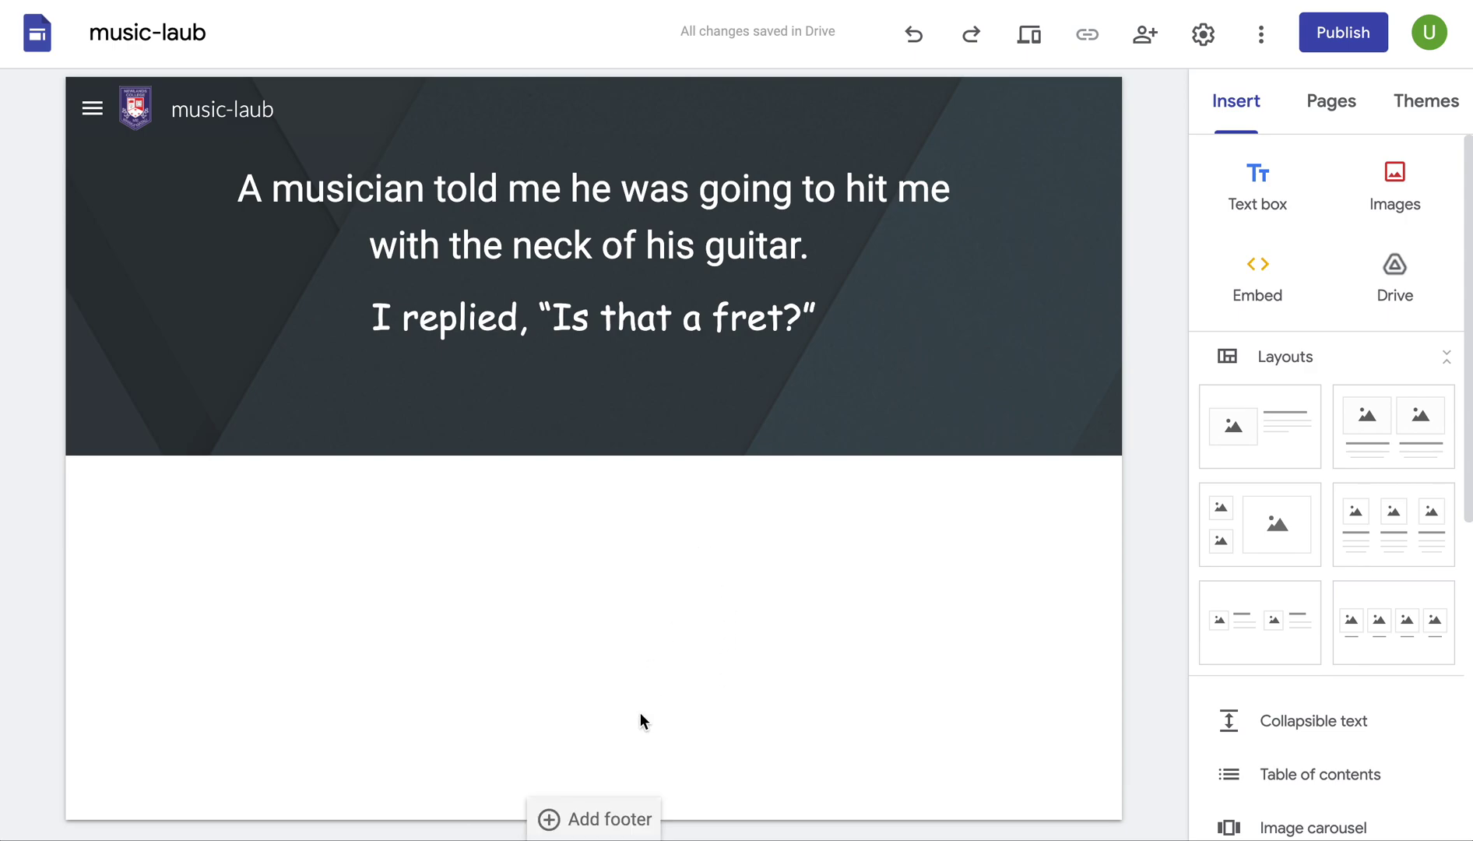
Add a footer, then search stock images for 'gui' to replace the Home header.
click(620, 818)
click(623, 513)
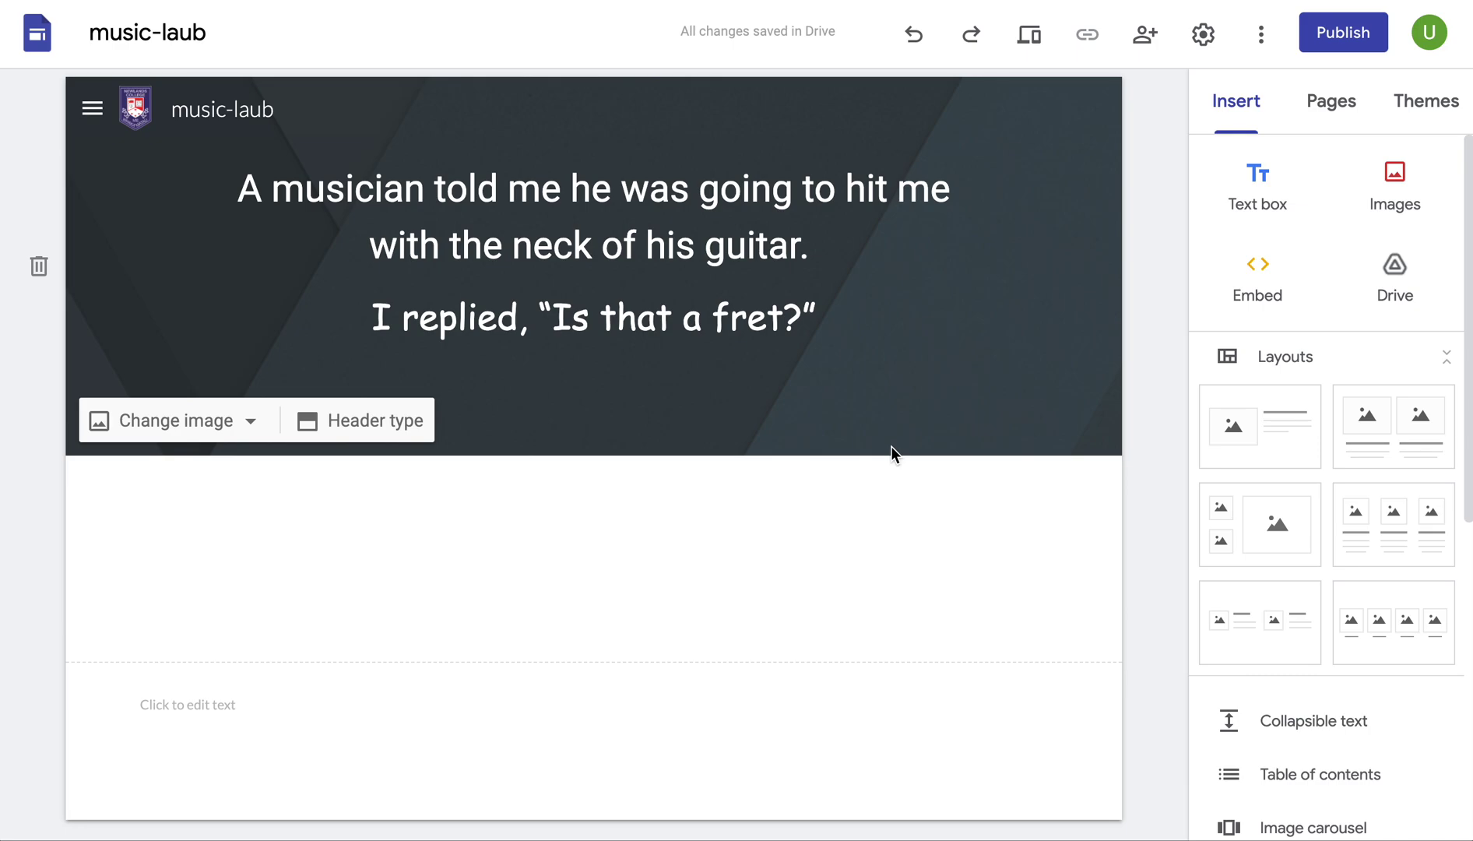
click(252, 425)
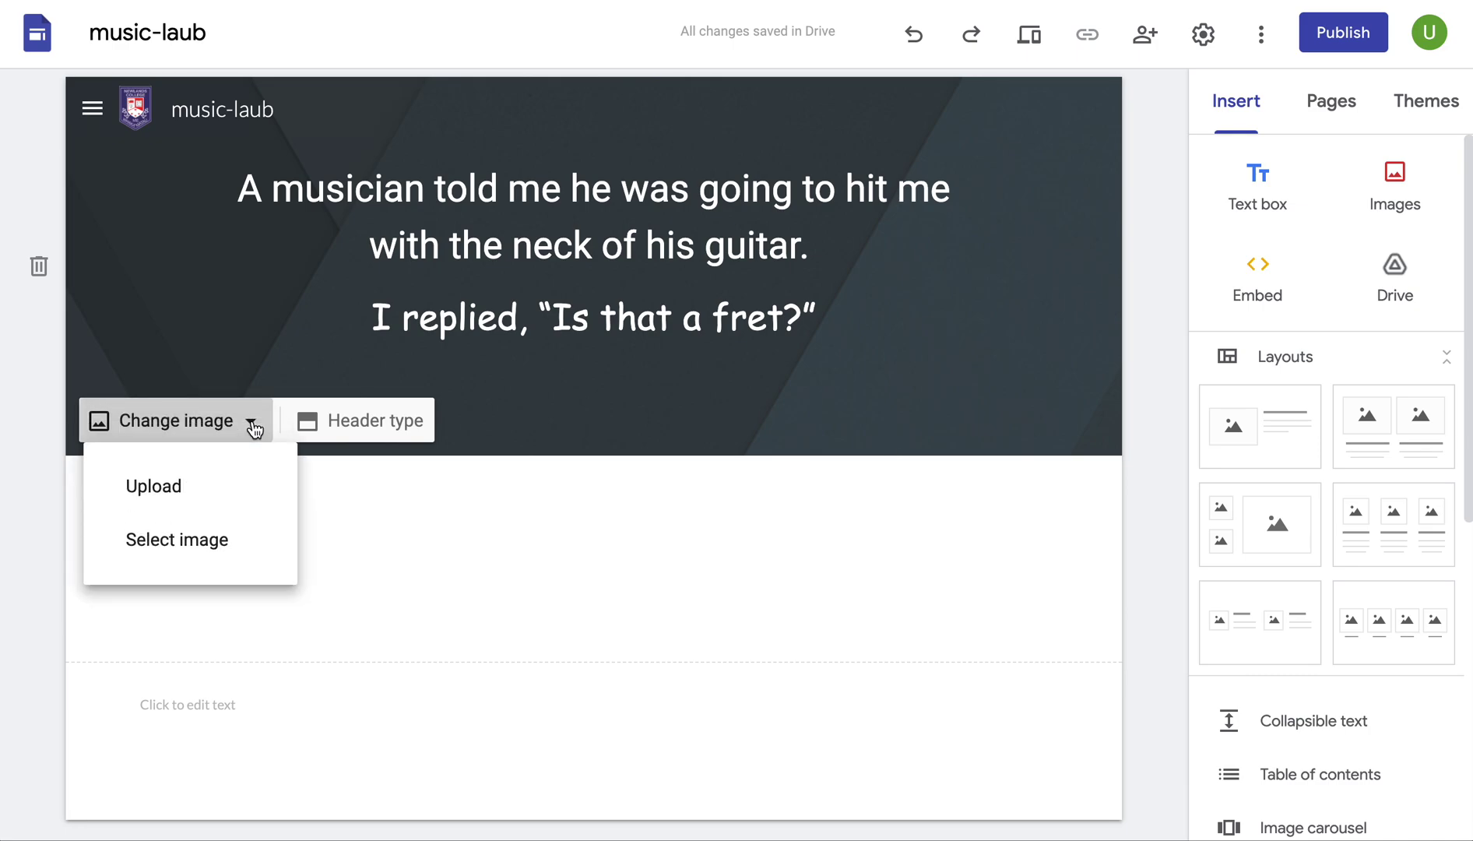
click(185, 548)
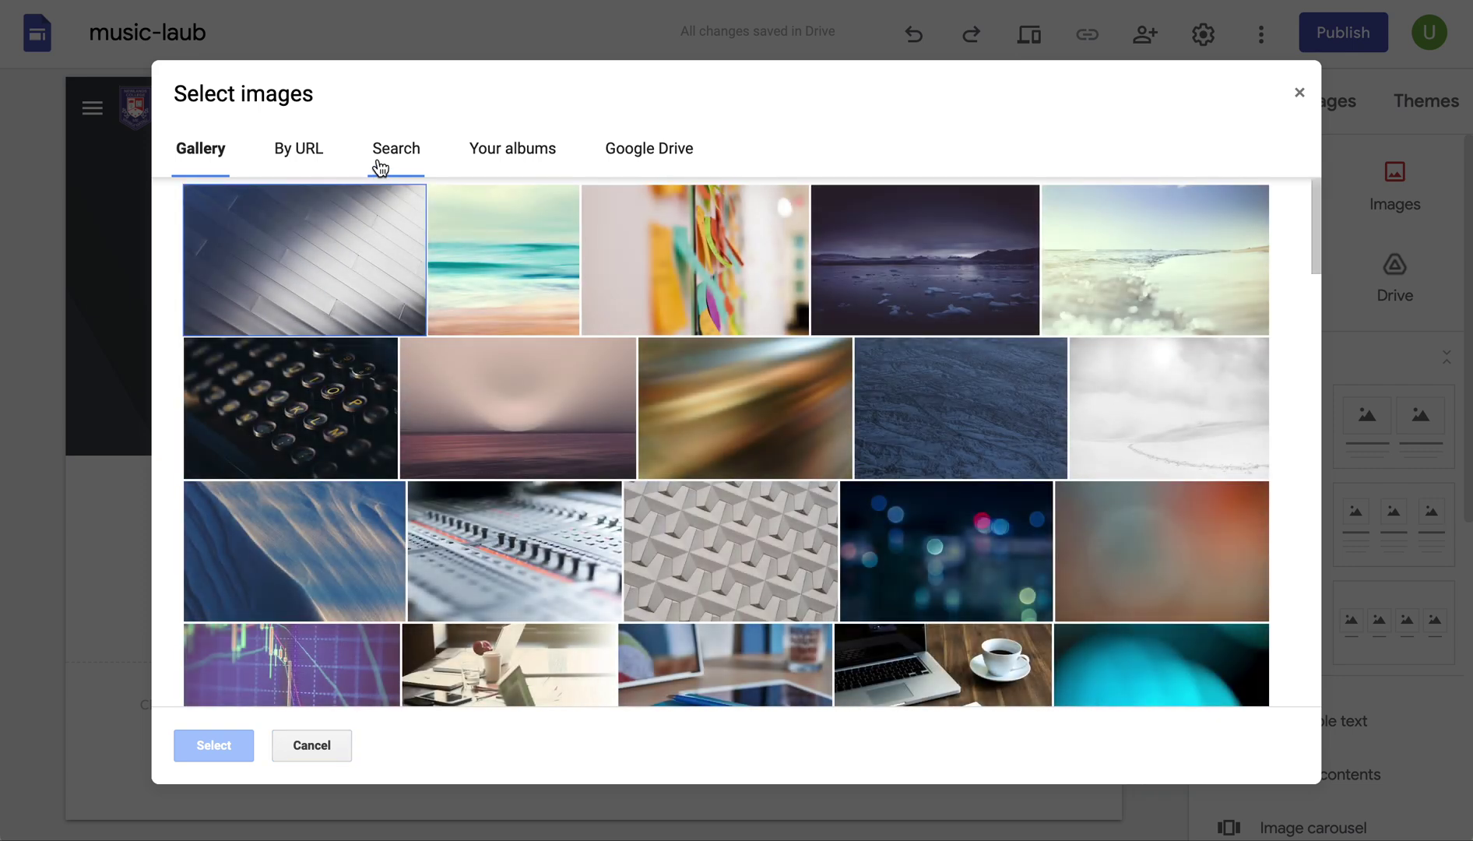
click(379, 164)
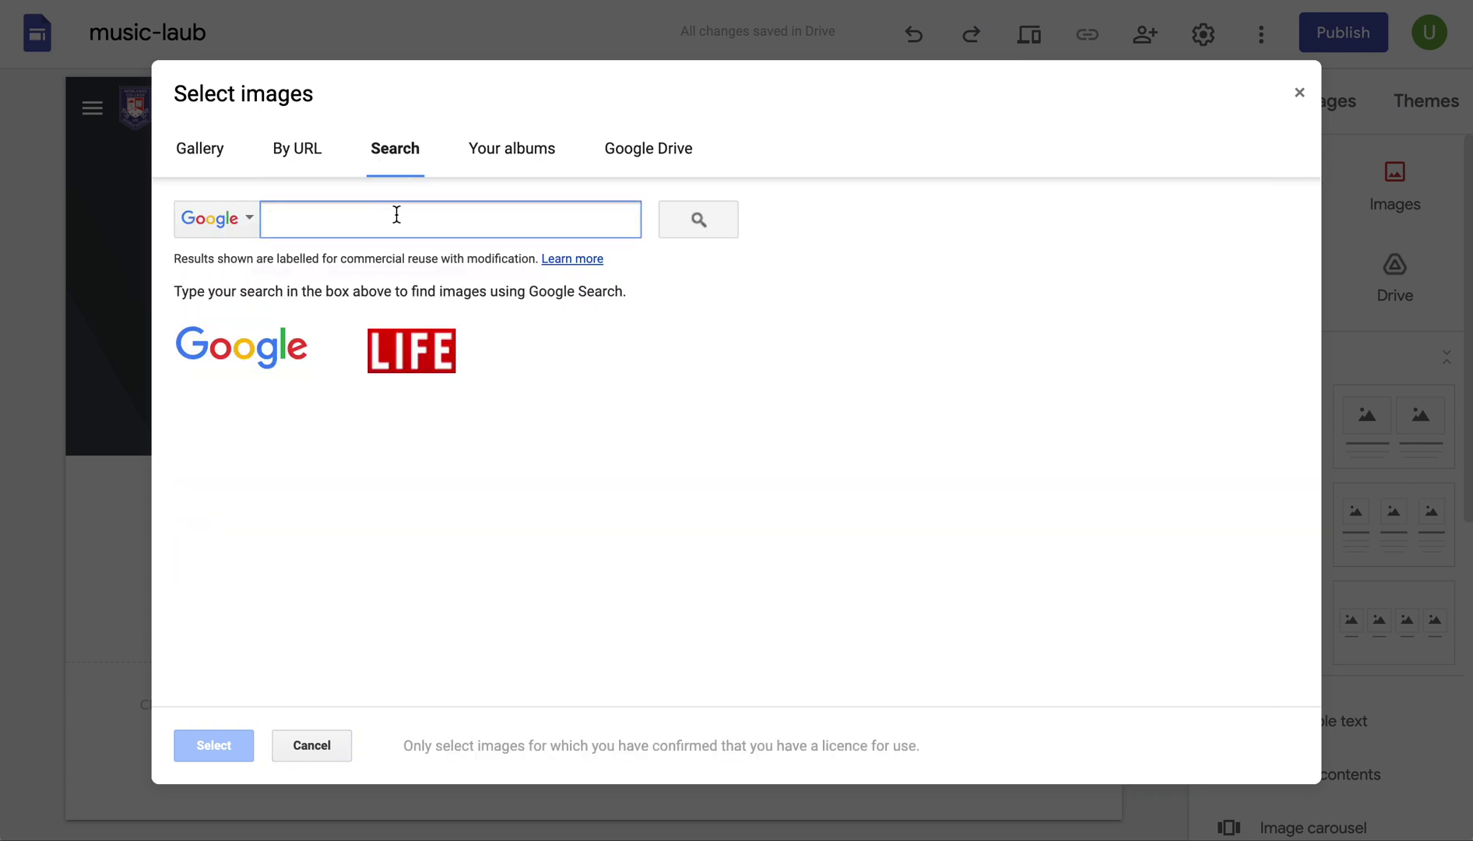
text(guiar)
key(Return)
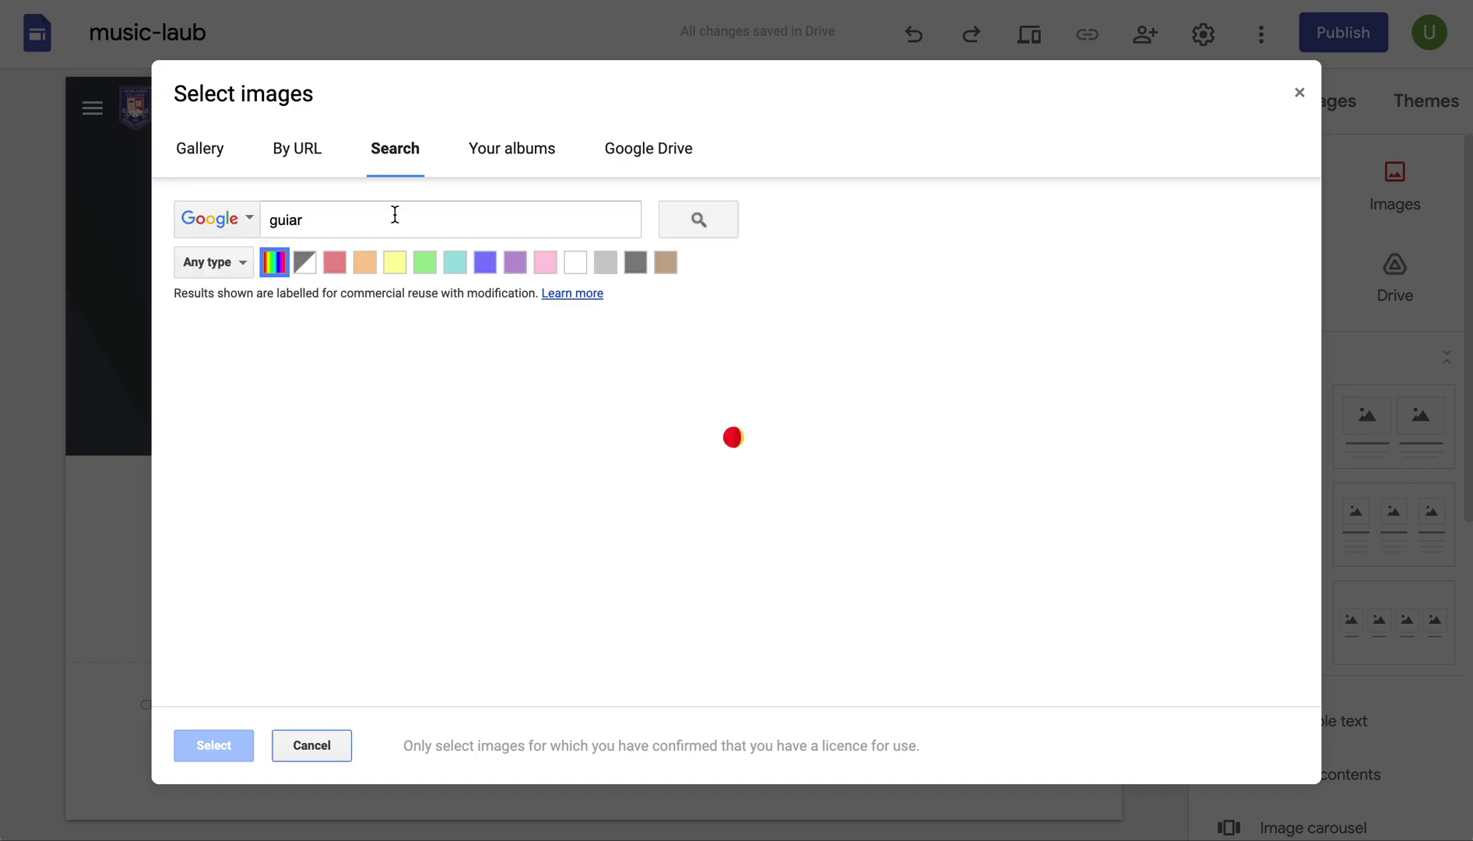
Re-search 'guitar' and set the black-and-white fretboard photo as the Home header background.
double_click(339, 227)
text(guitar)
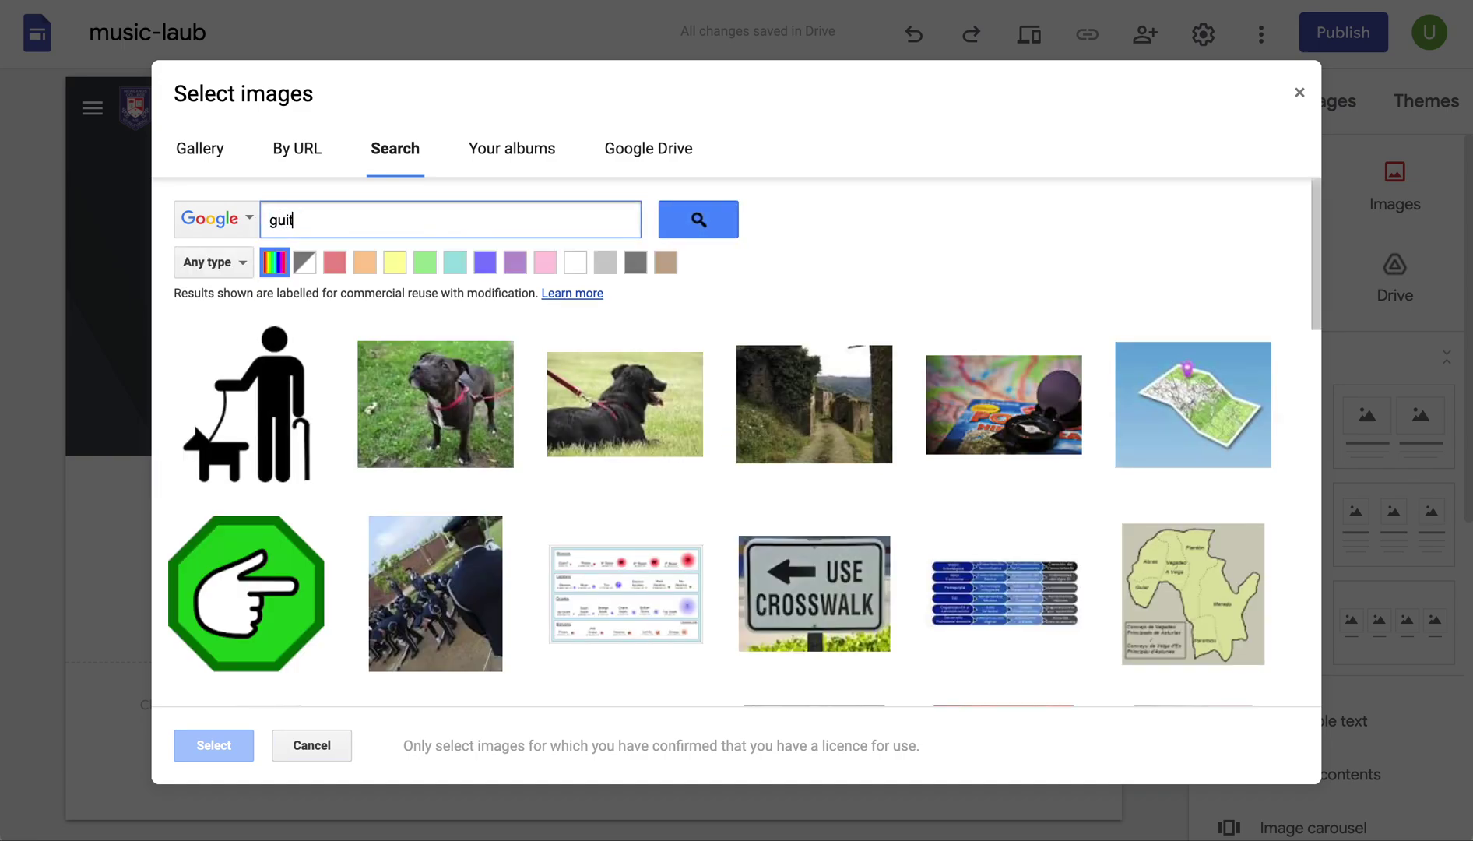
key(Return)
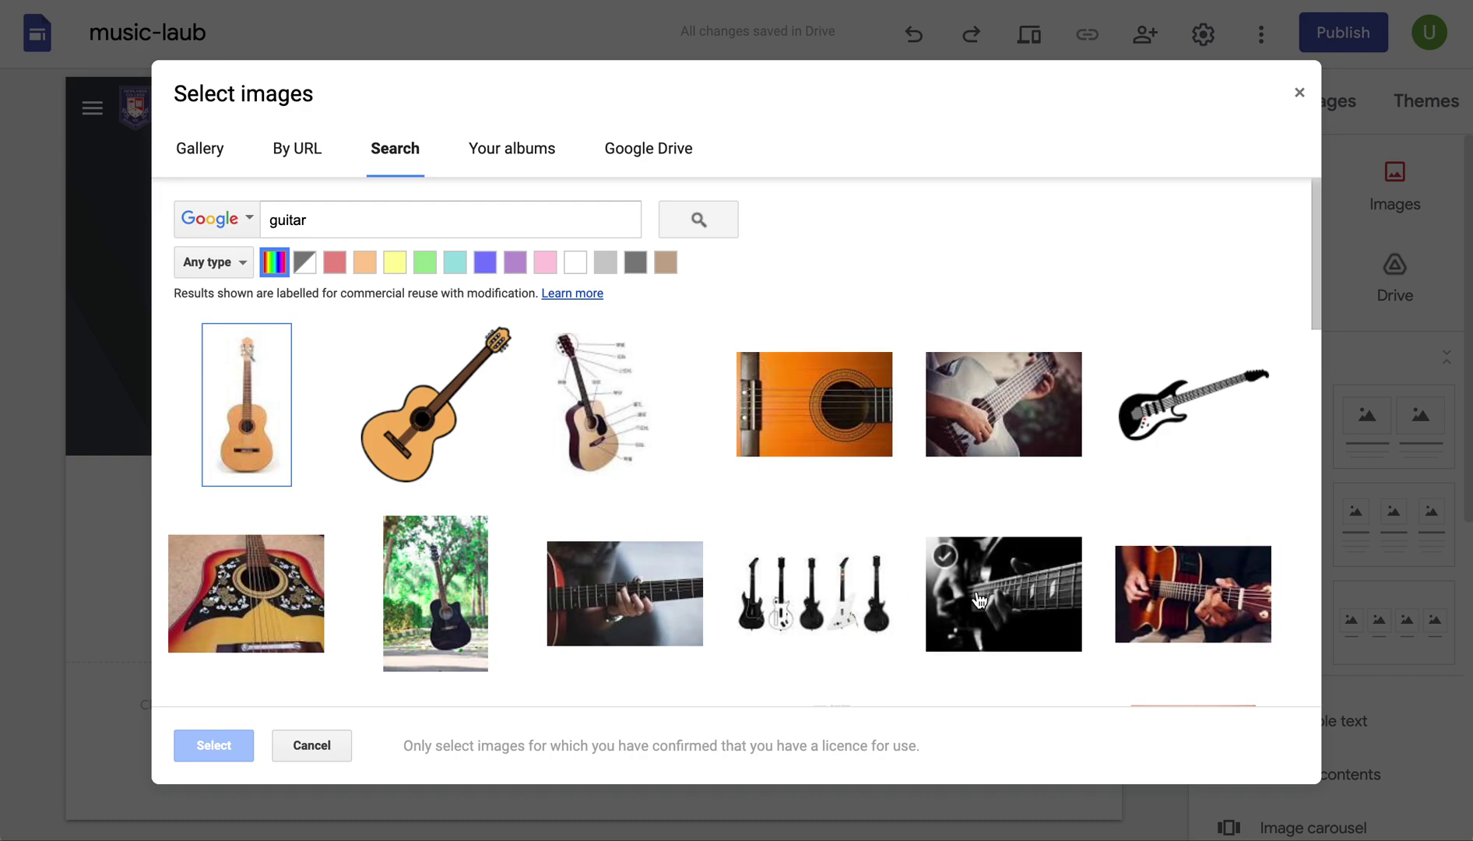
click(979, 599)
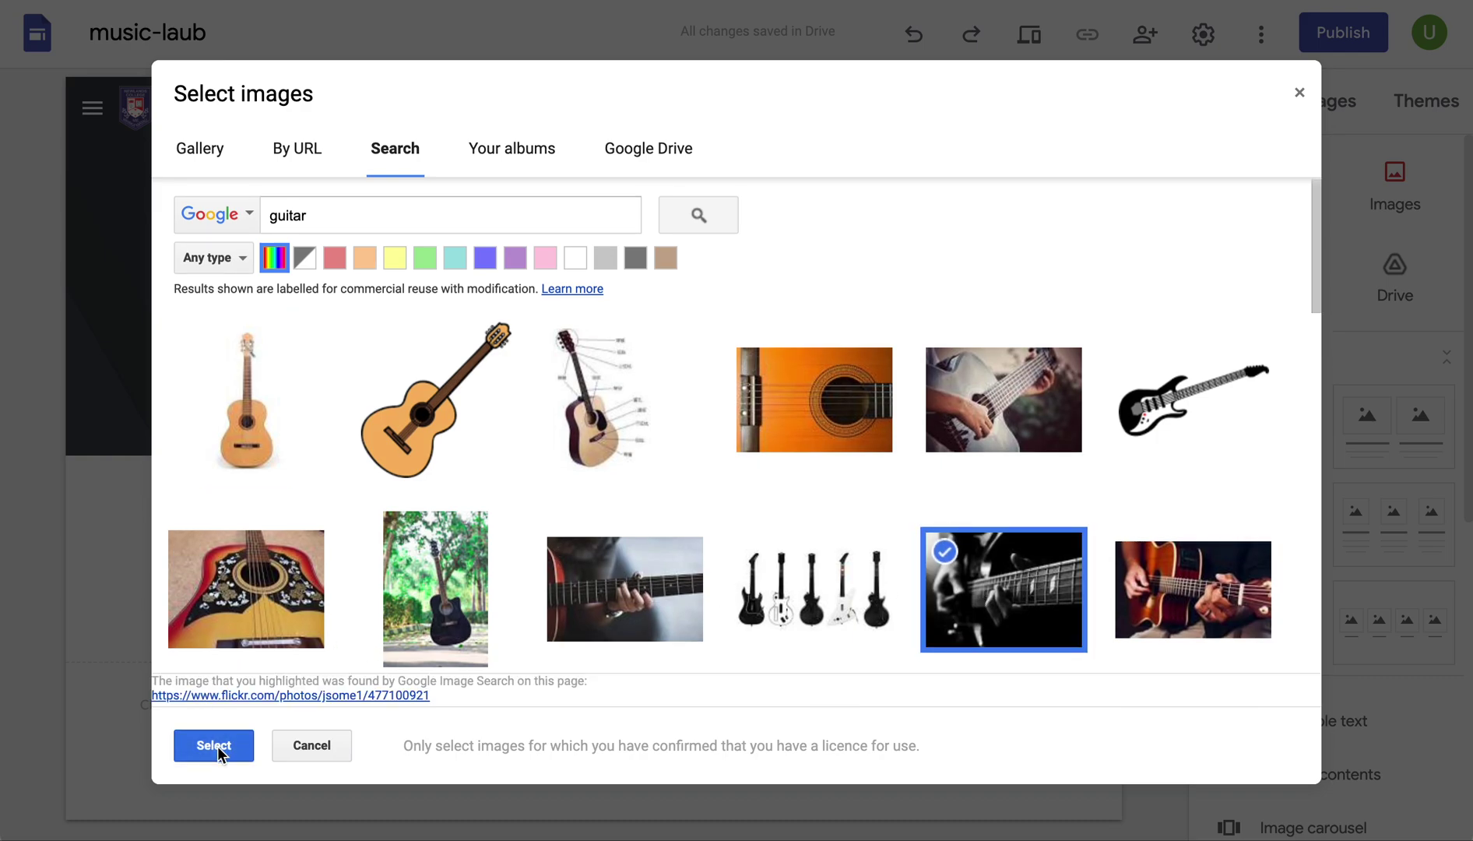
click(215, 745)
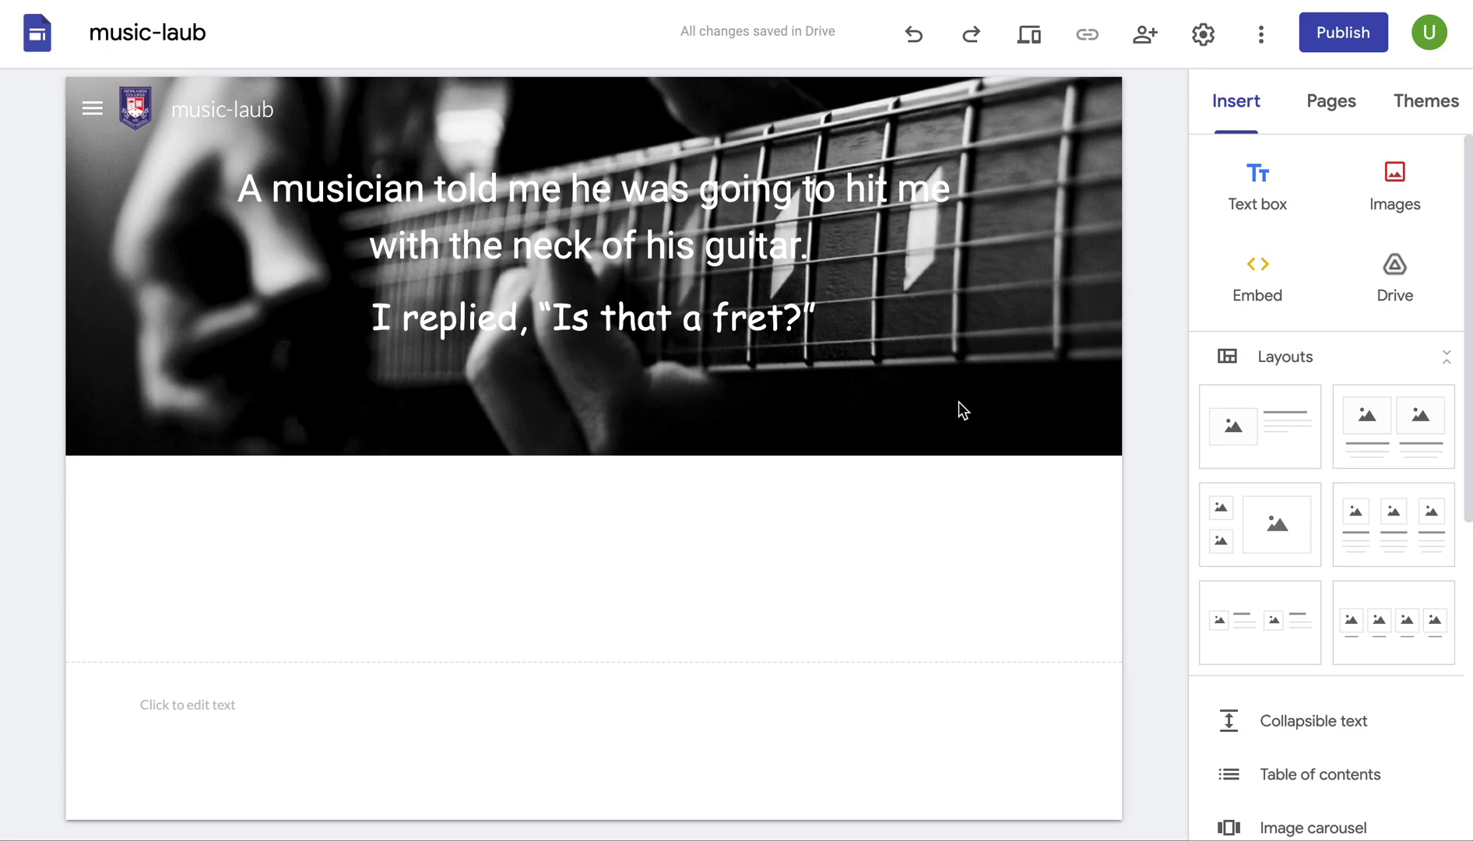
mouse_move(1065, 189)
click(1331, 100)
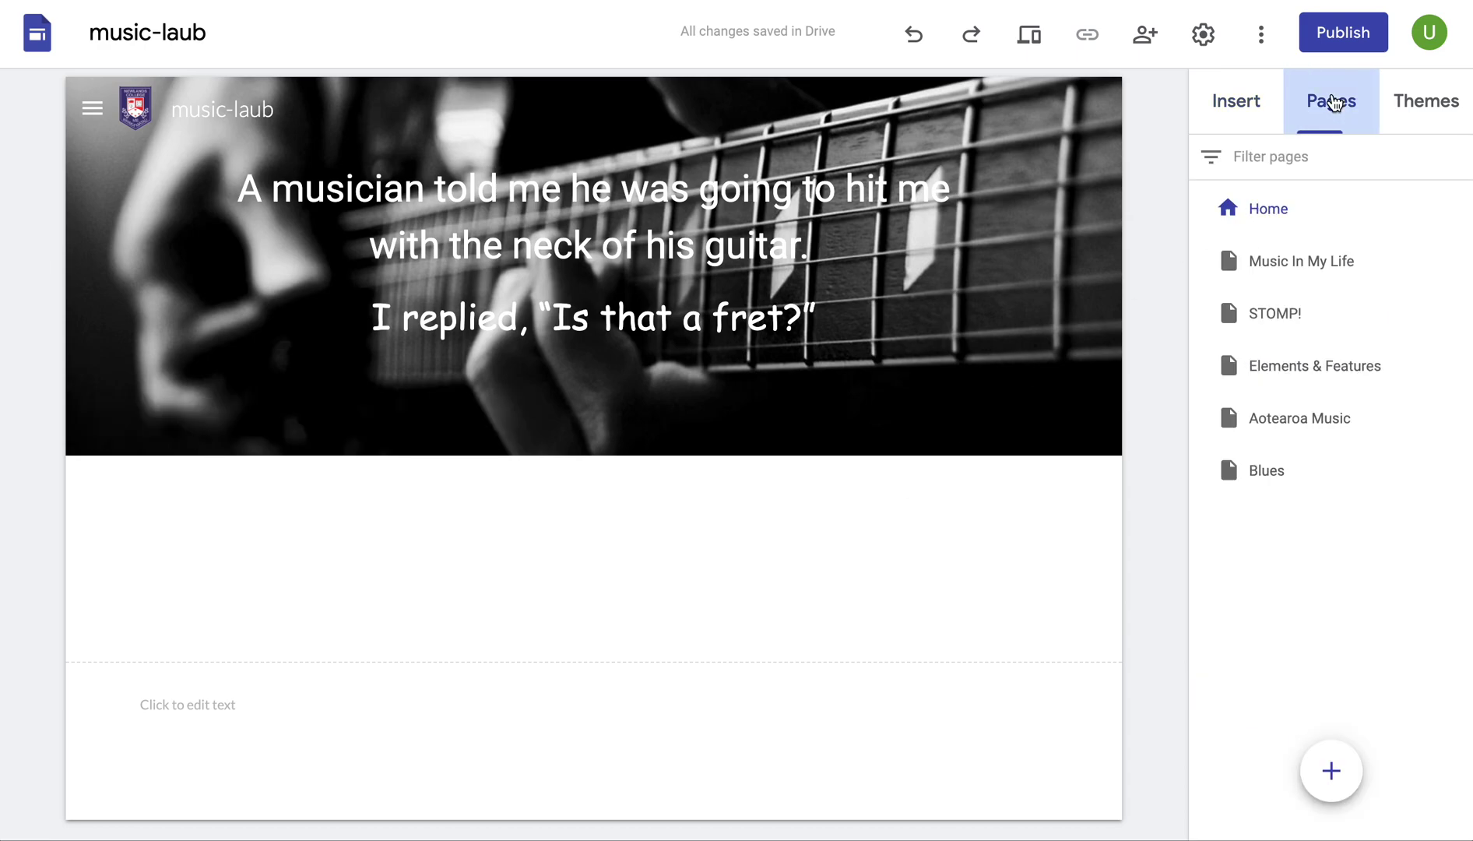
Set the Music In My Life header to the black-and-white guitar fretboard photo.
click(1302, 262)
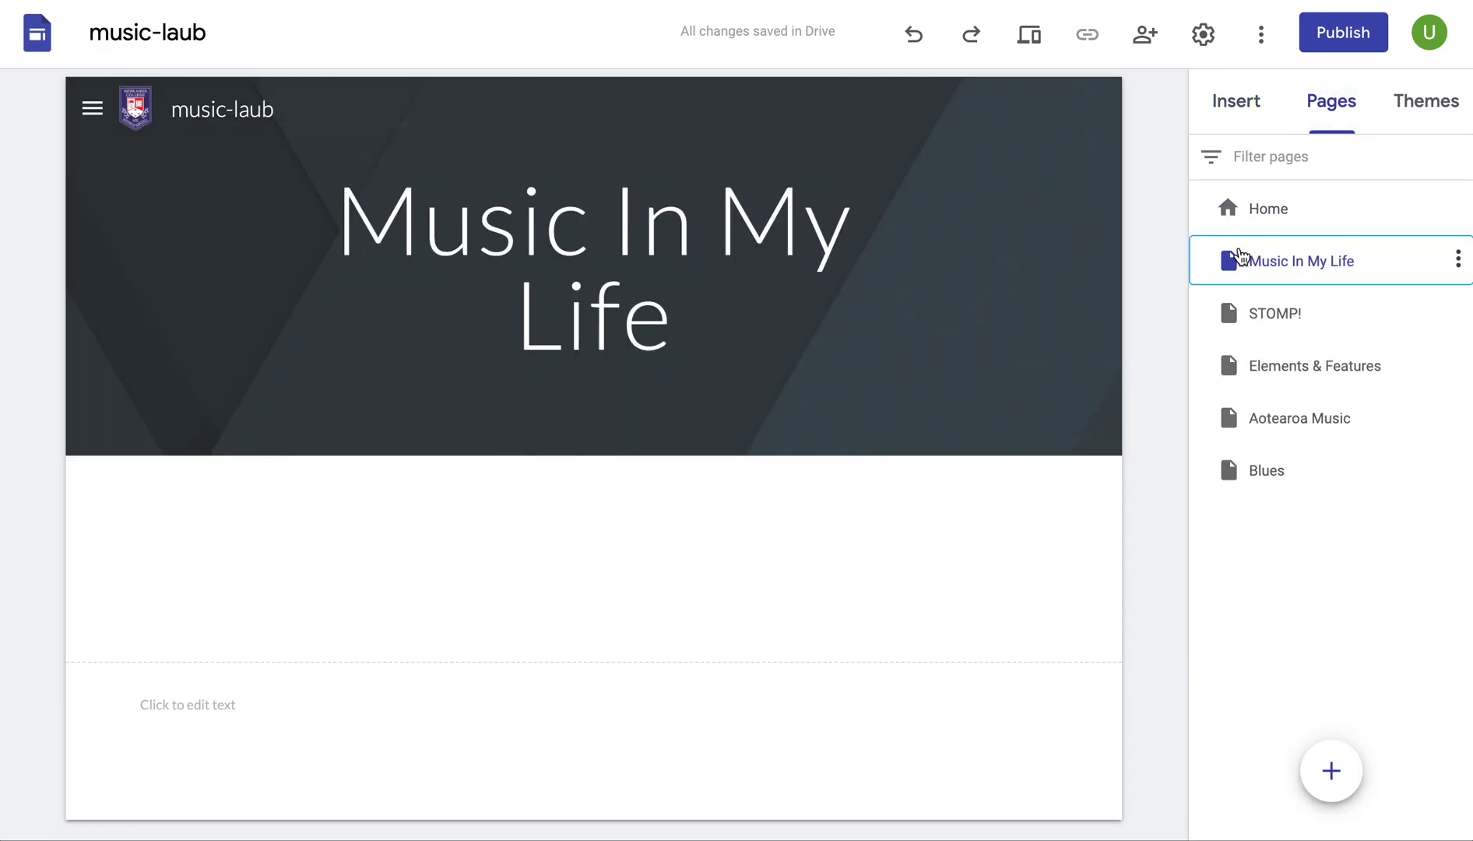
click(234, 420)
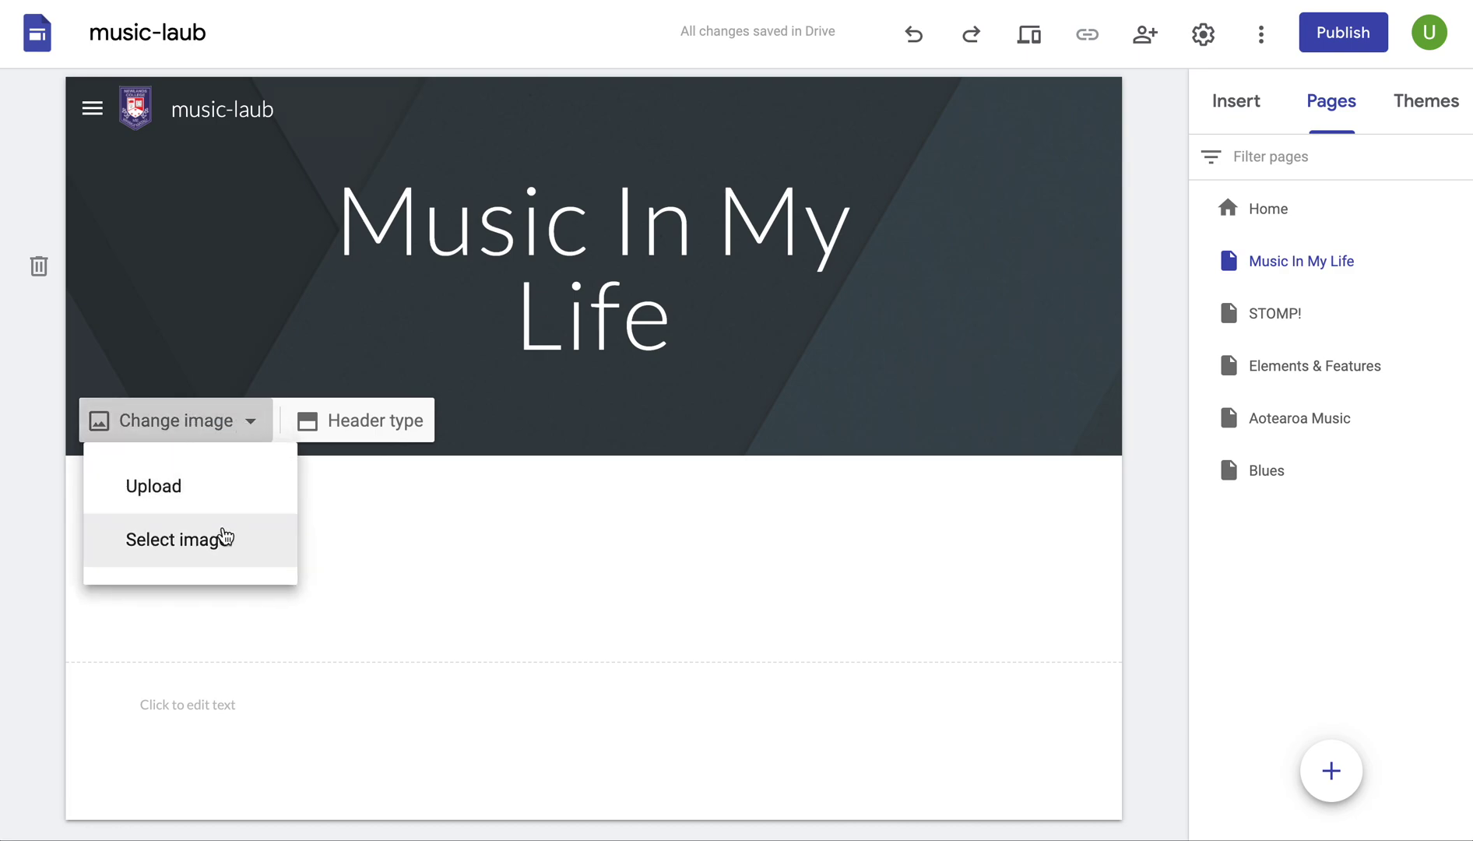
click(224, 537)
click(395, 155)
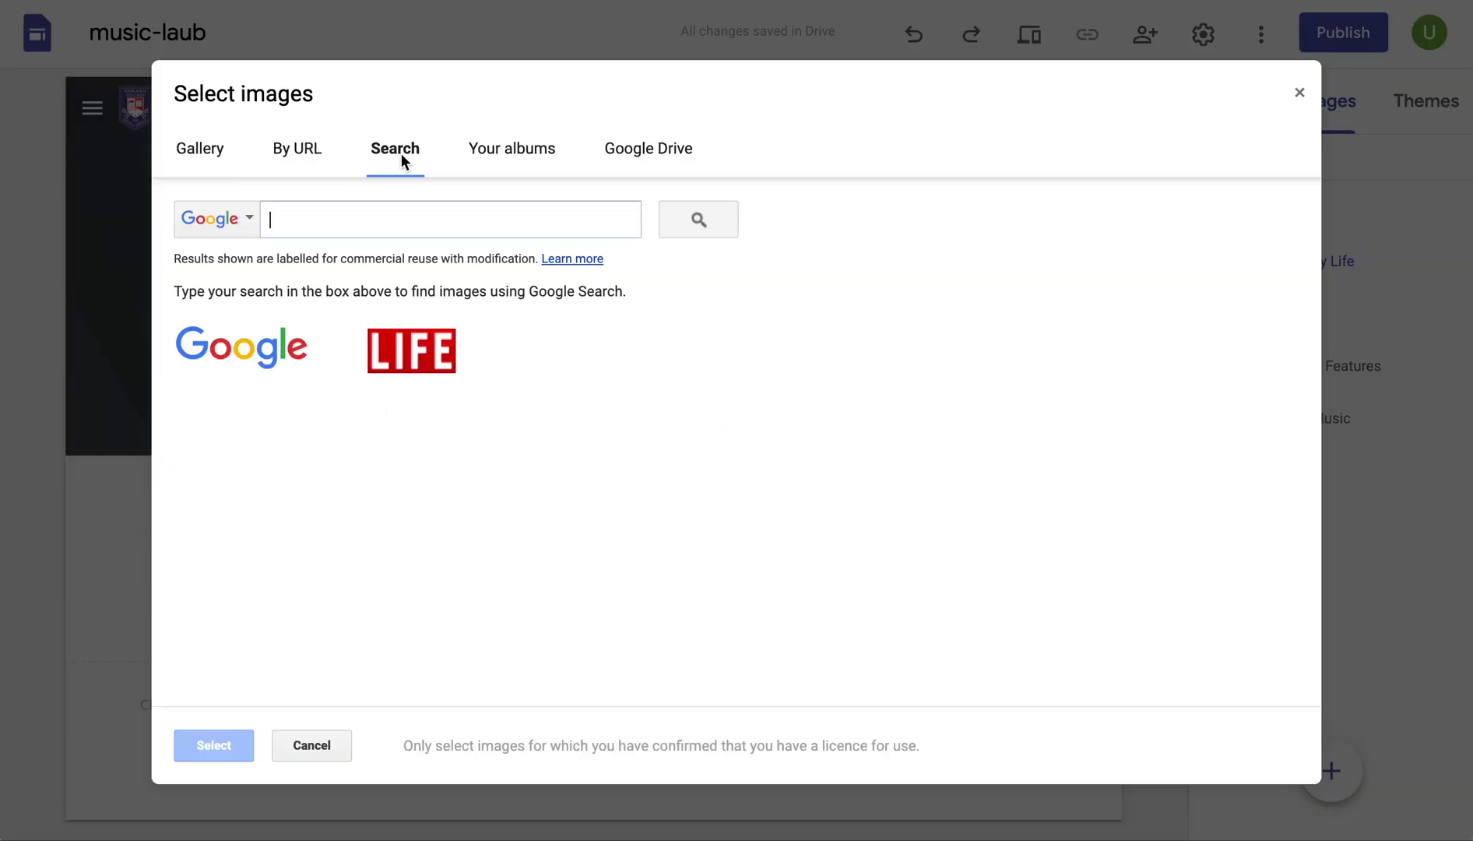
text(guitar)
key(Return)
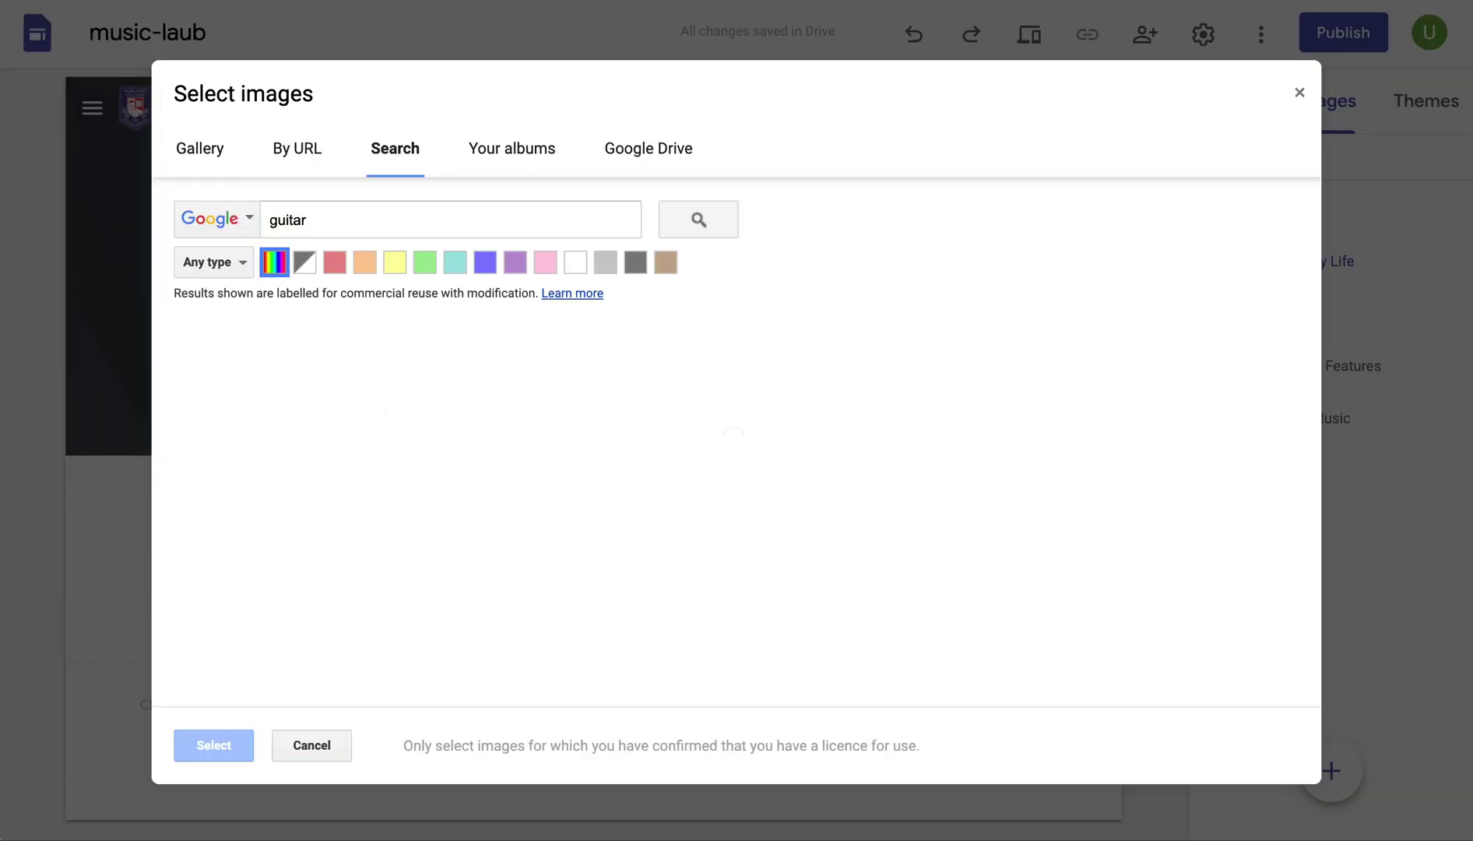
click(950, 584)
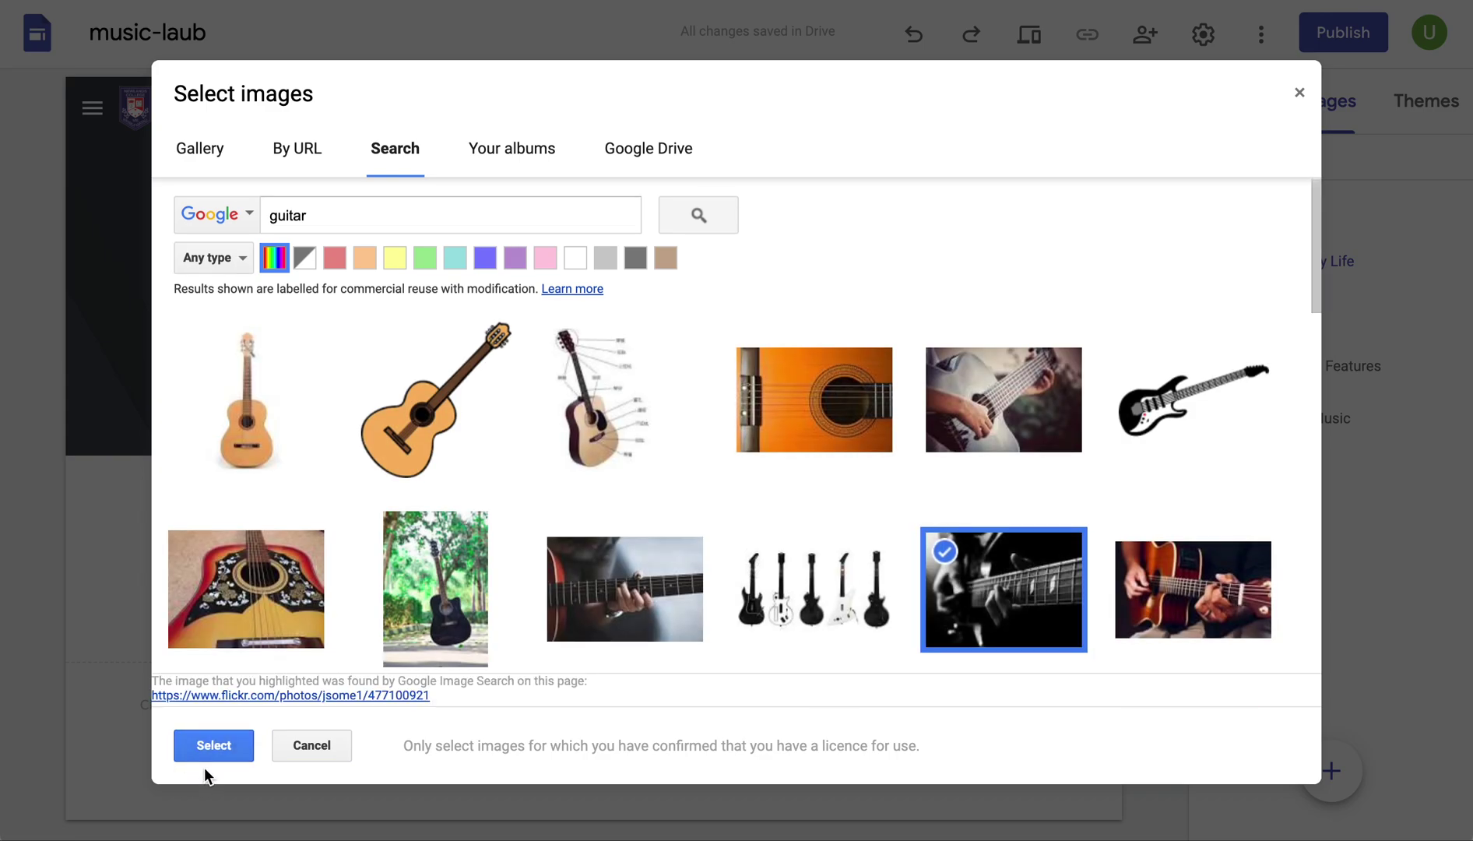
click(213, 745)
Set the STOMP! header to the same fretboard photo, searching 'guitar'.
click(1301, 315)
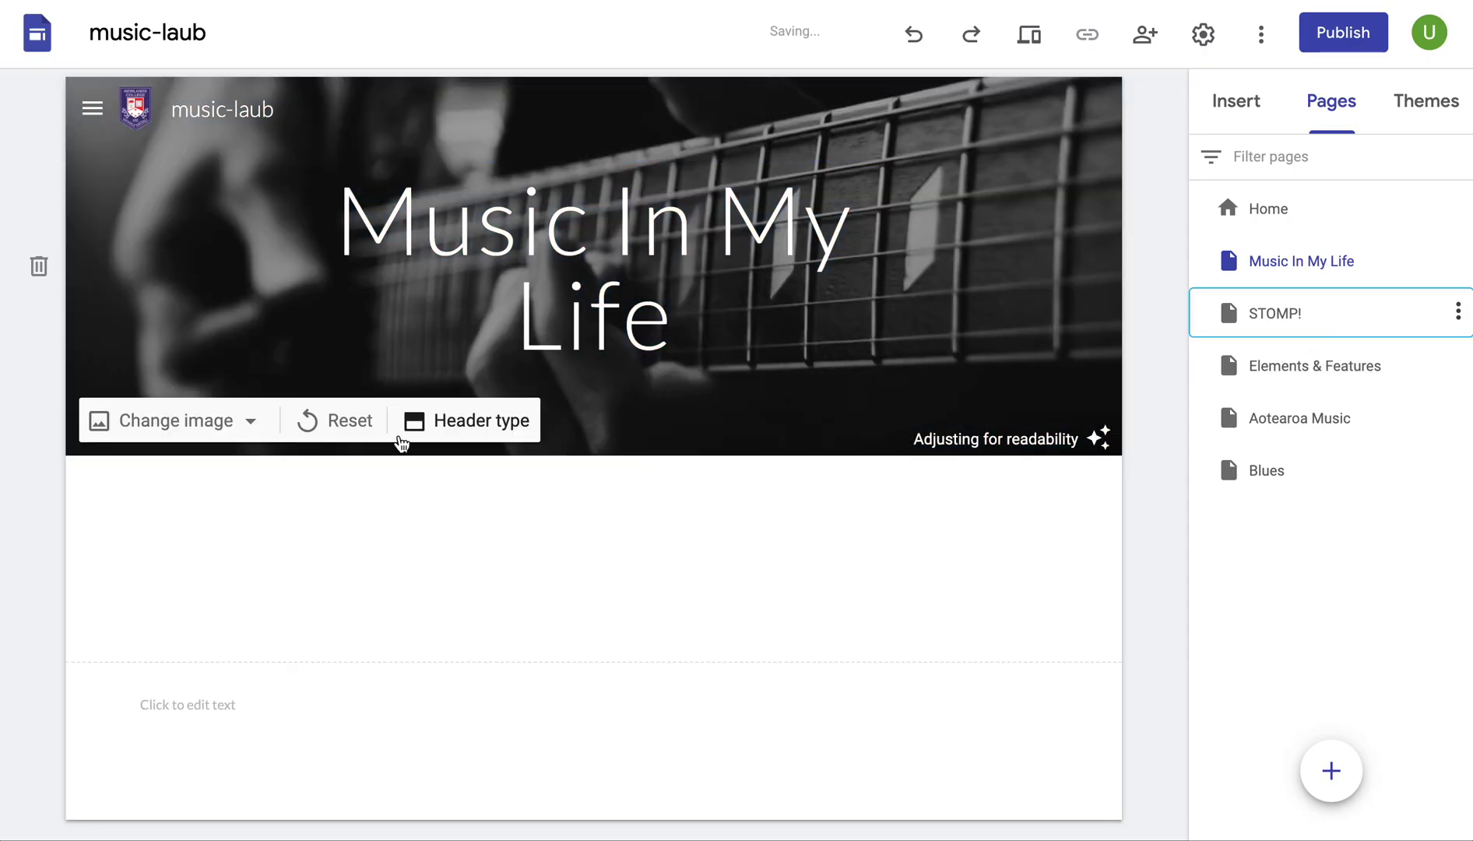
click(233, 425)
click(213, 560)
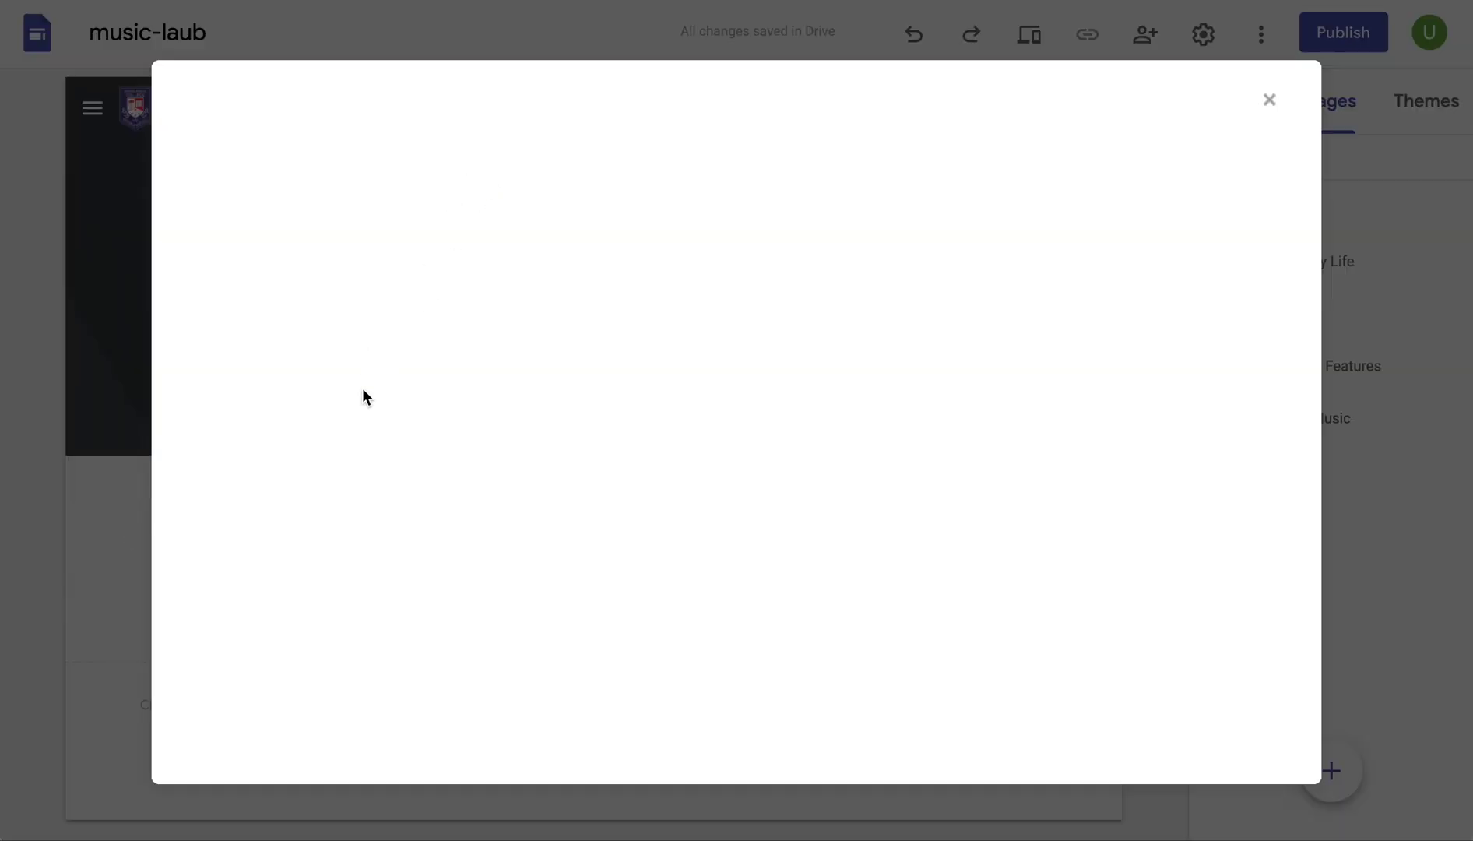
click(385, 152)
text(guitart)
key(Return)
key(BackSpace)
key(Return)
click(1004, 590)
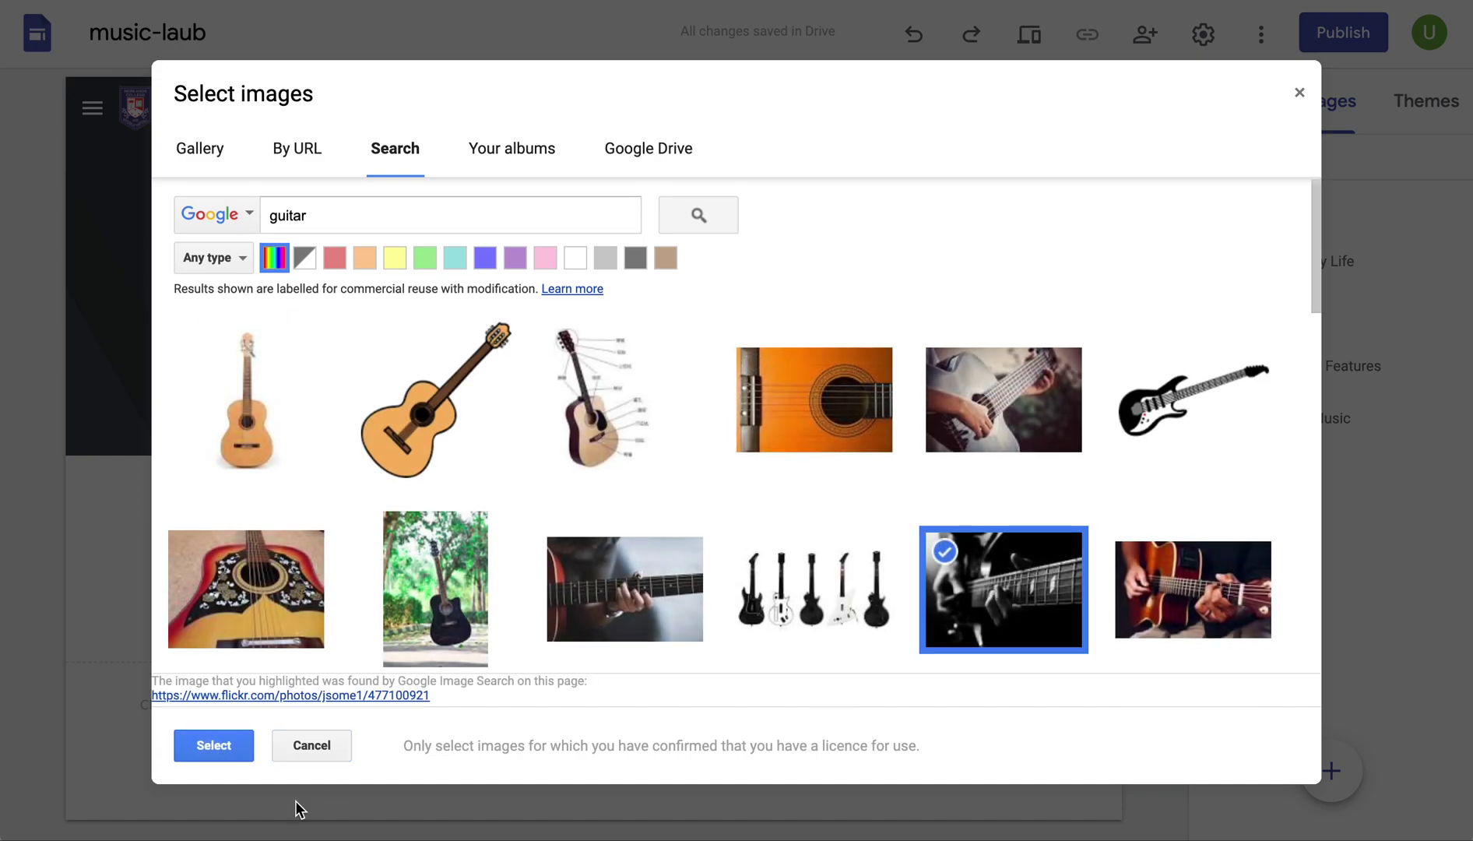
click(214, 747)
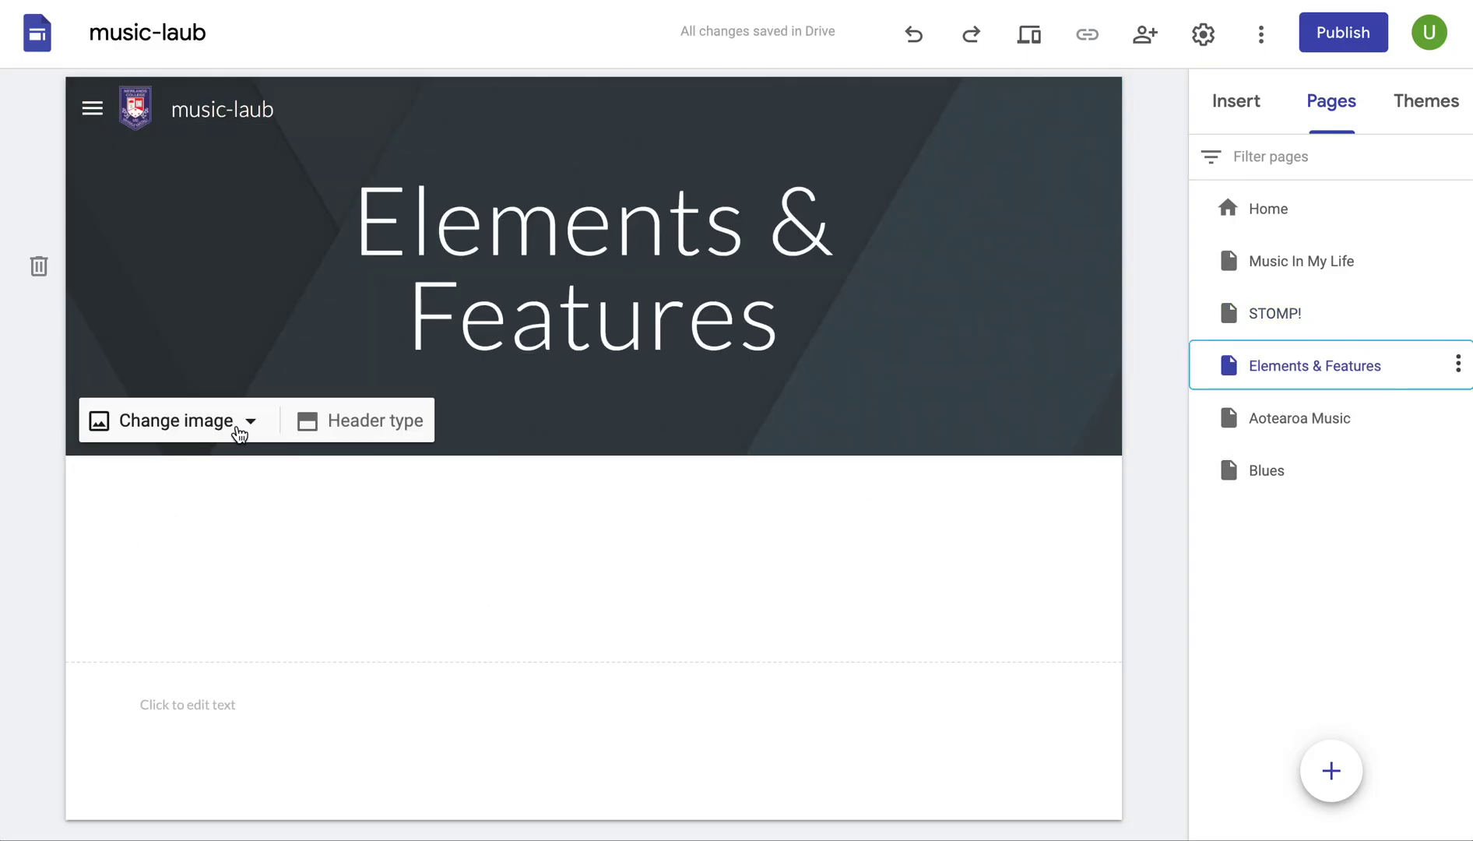
Give the Elements & Features header the black-and-white guitar fretboard photo.
click(238, 430)
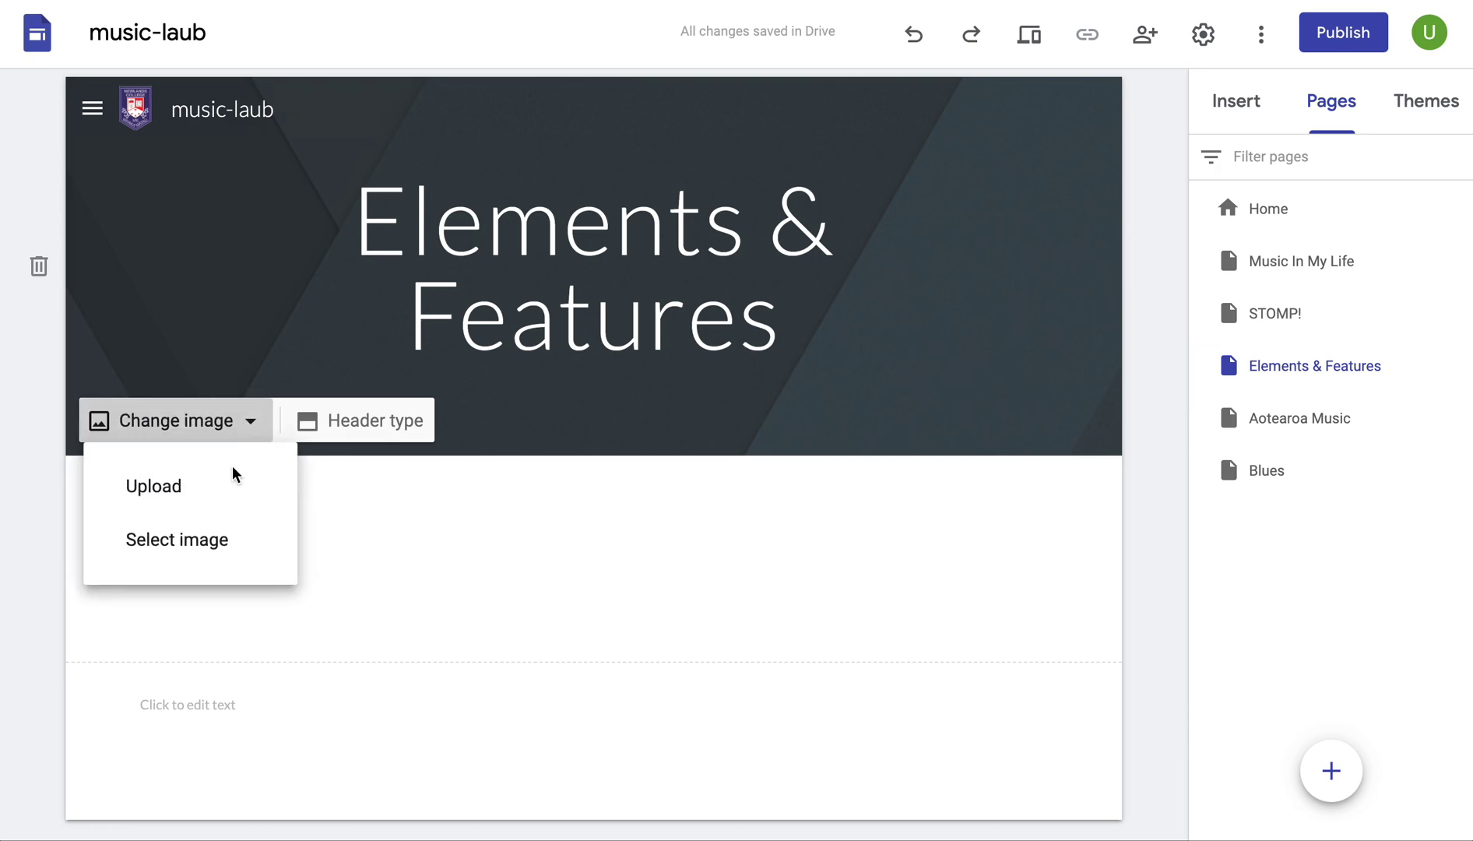
click(178, 549)
click(393, 148)
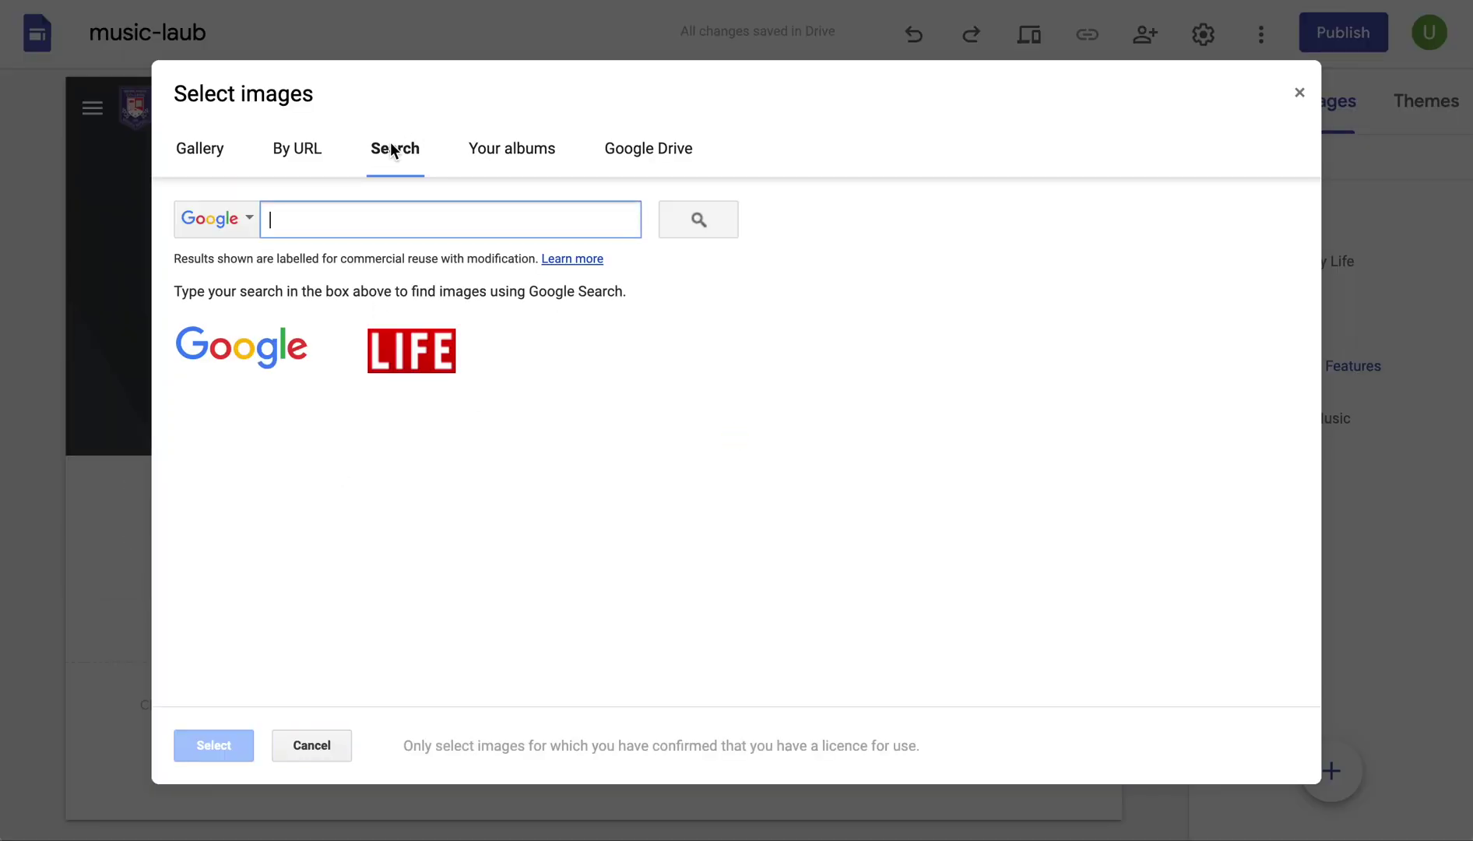
text(guitar)
key(Return)
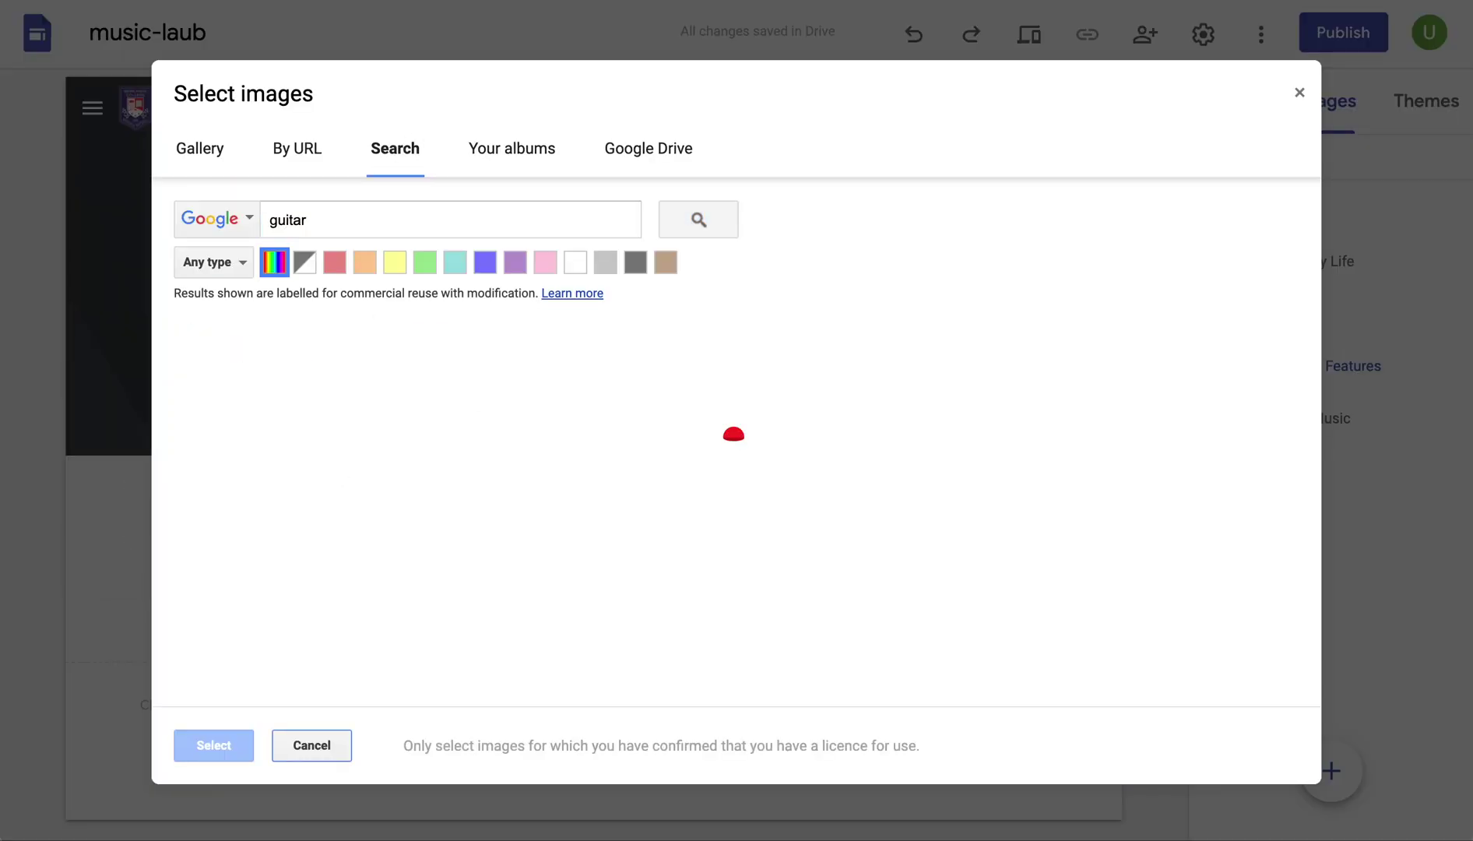
click(1003, 589)
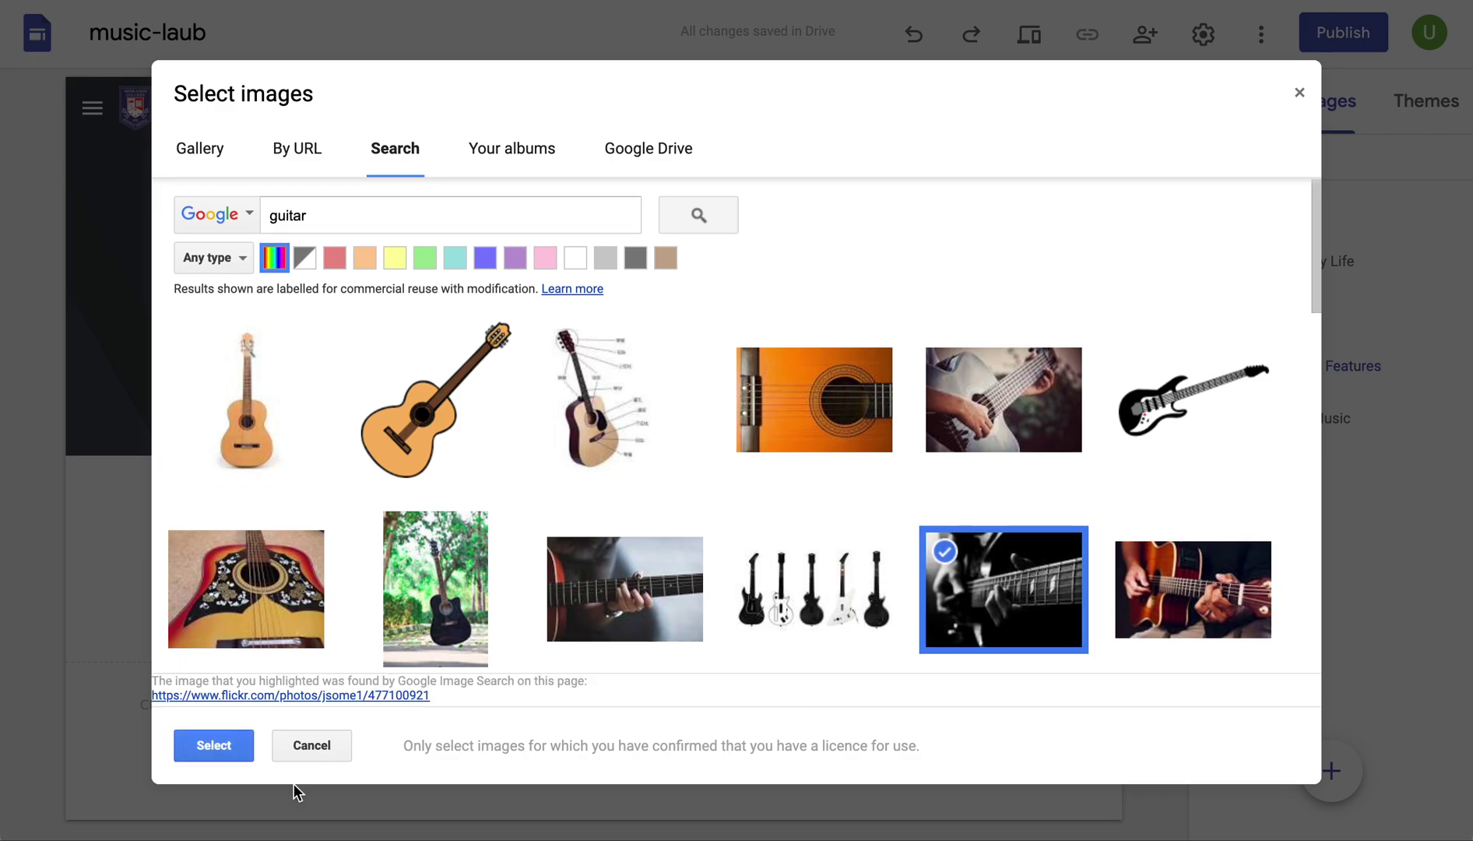
click(214, 745)
Give the Aotearoa Music header the same fretboard photo from a 'guitar' search.
click(1324, 421)
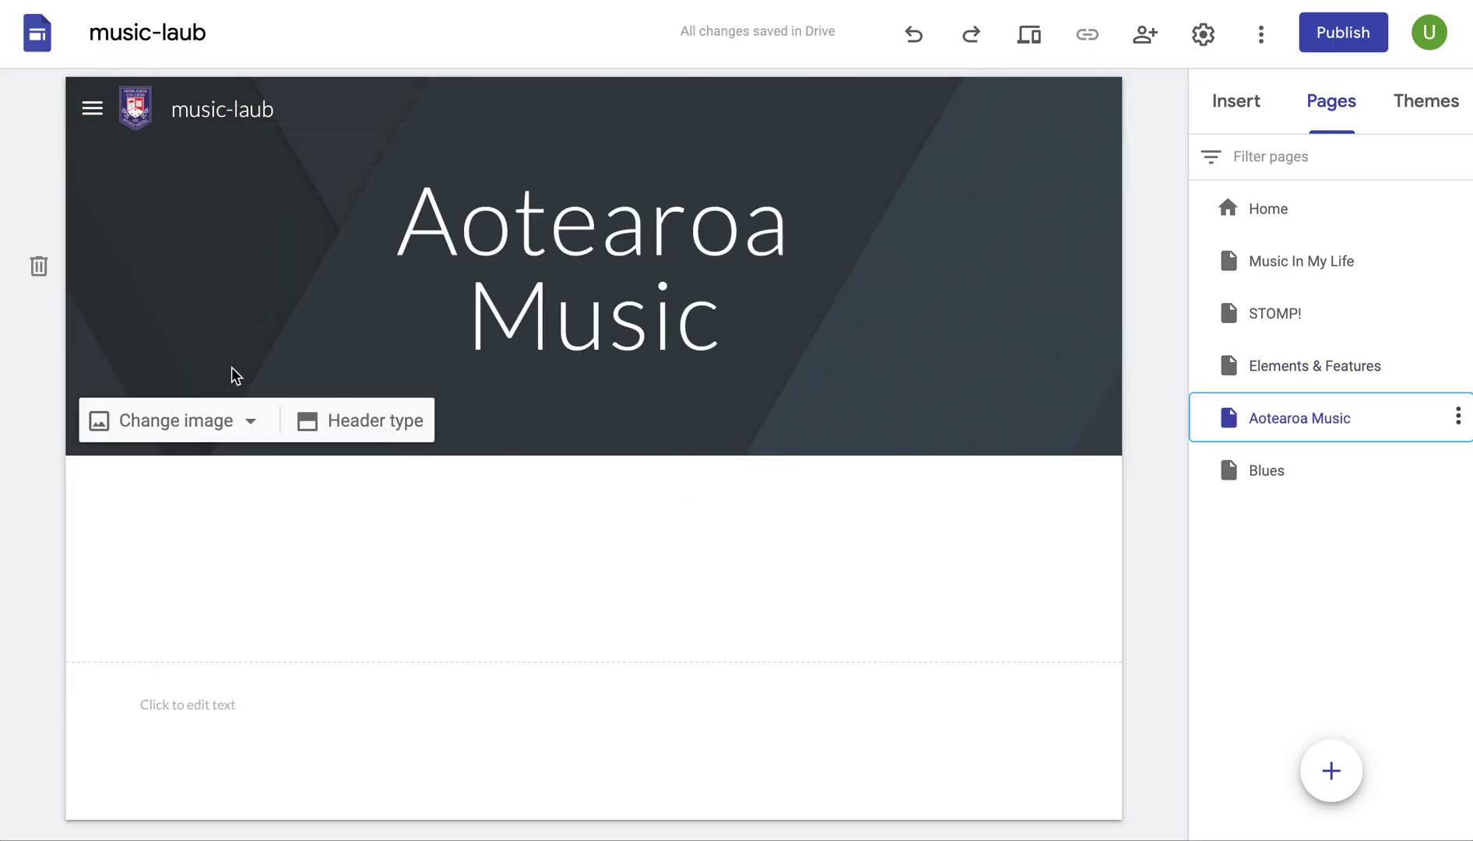
click(253, 423)
click(180, 539)
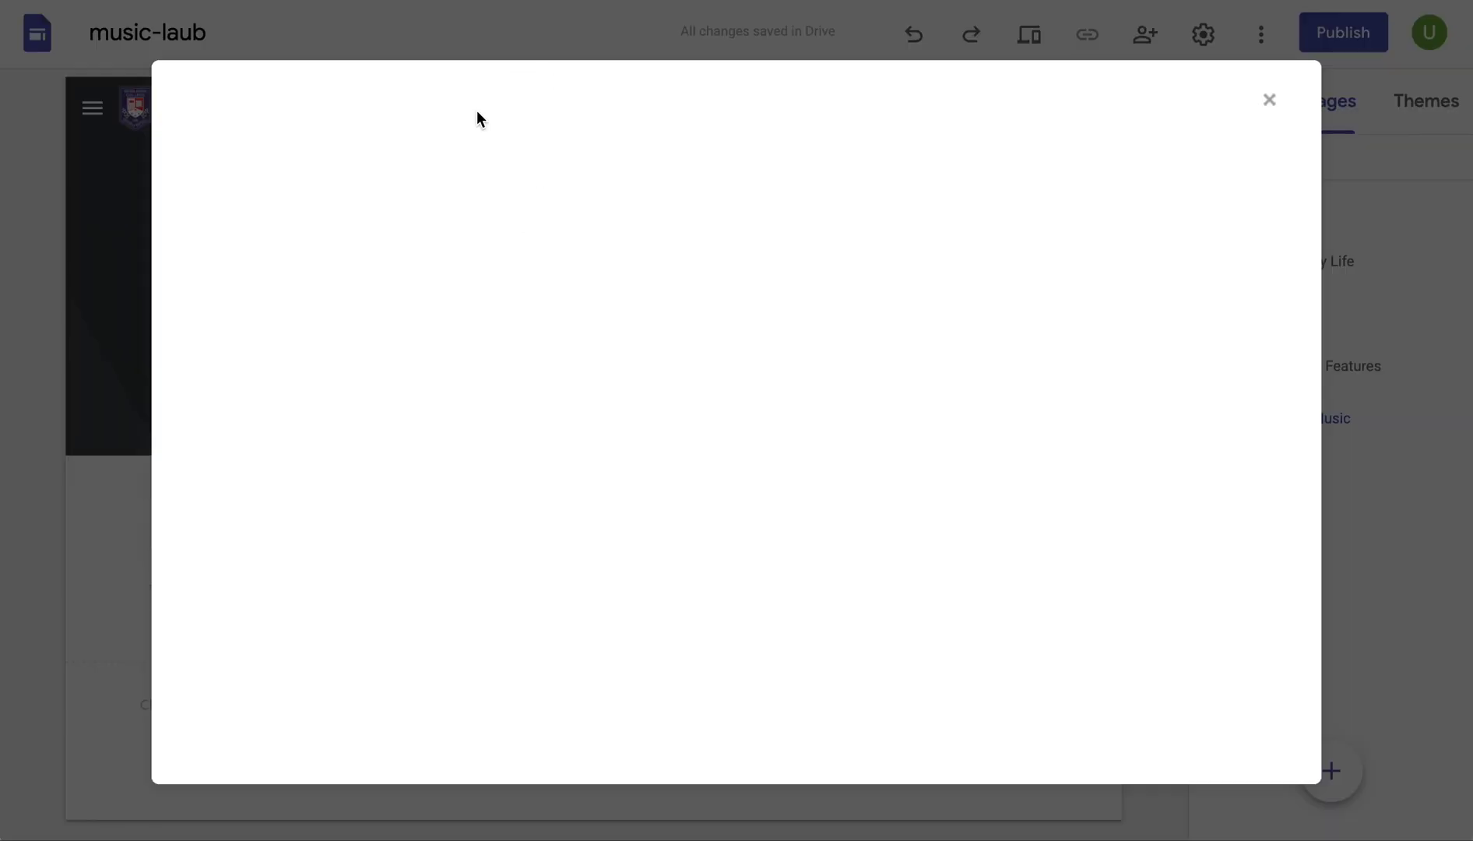
click(392, 152)
text(guitar)
key(Return)
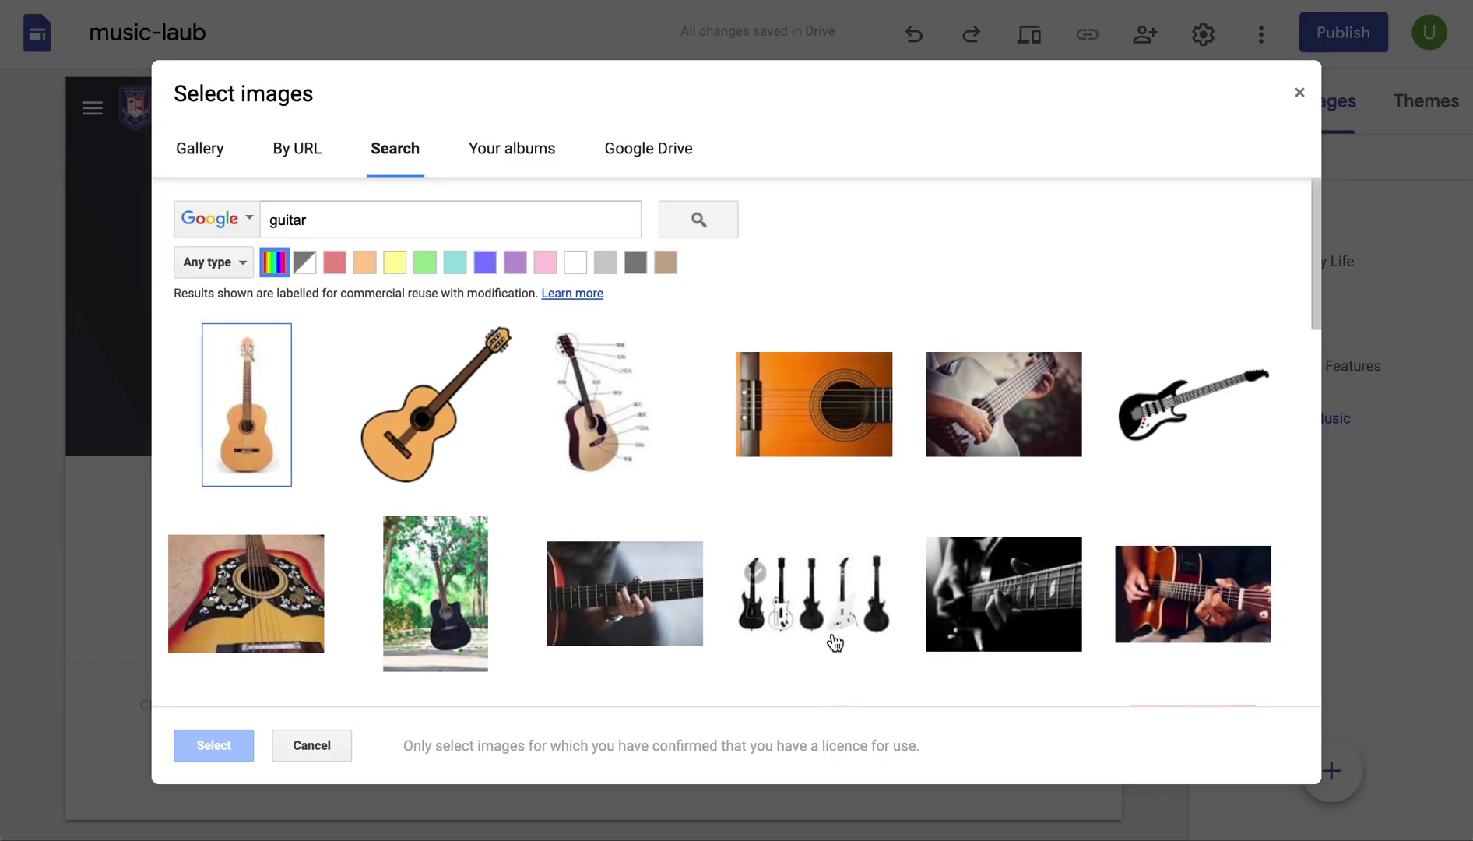
click(945, 555)
click(199, 750)
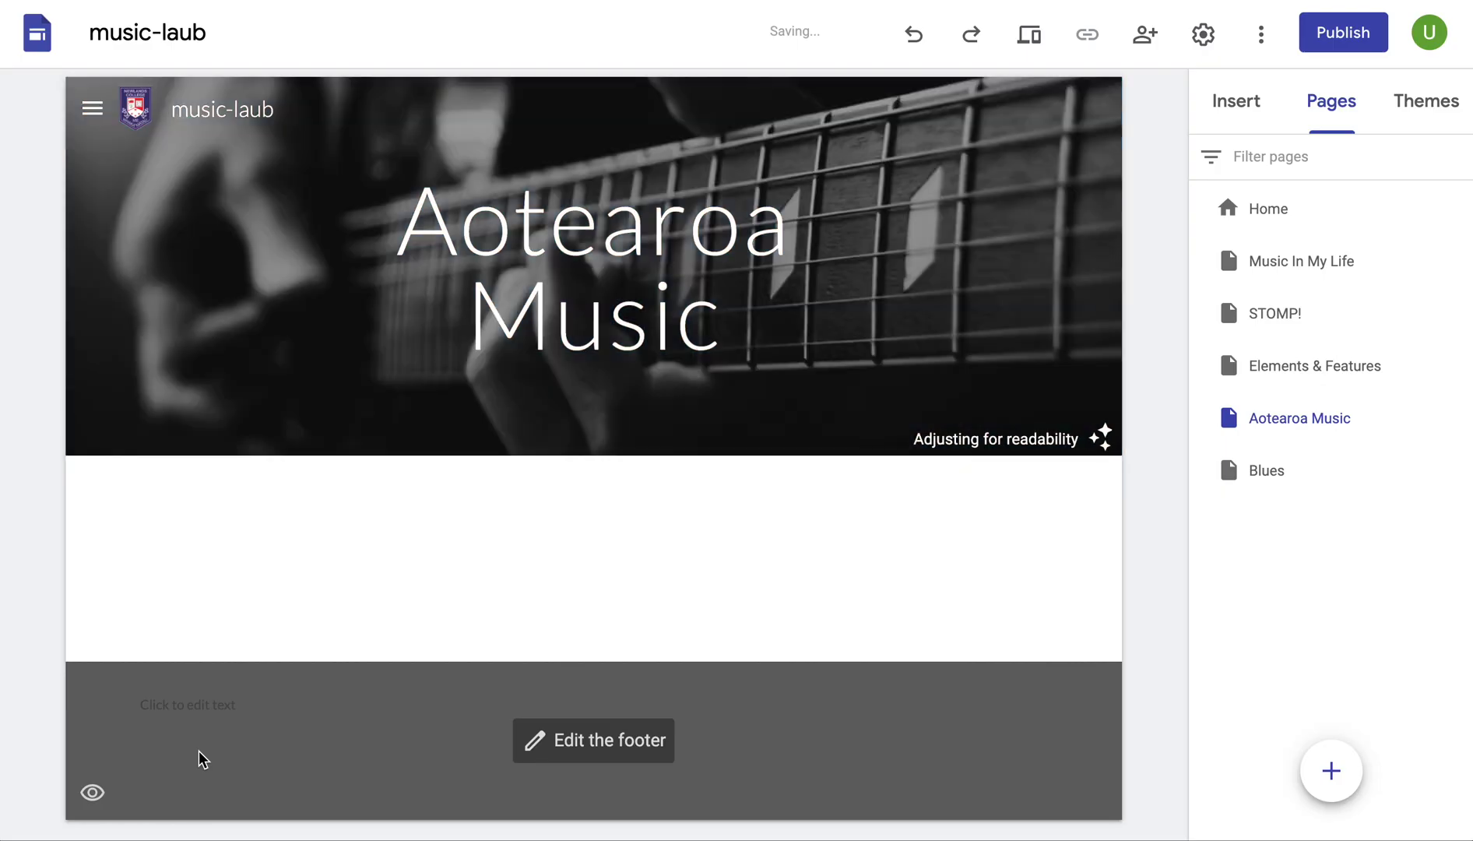
Apply the guitar fretboard search photo to the Blues header, then return to Home.
click(1281, 479)
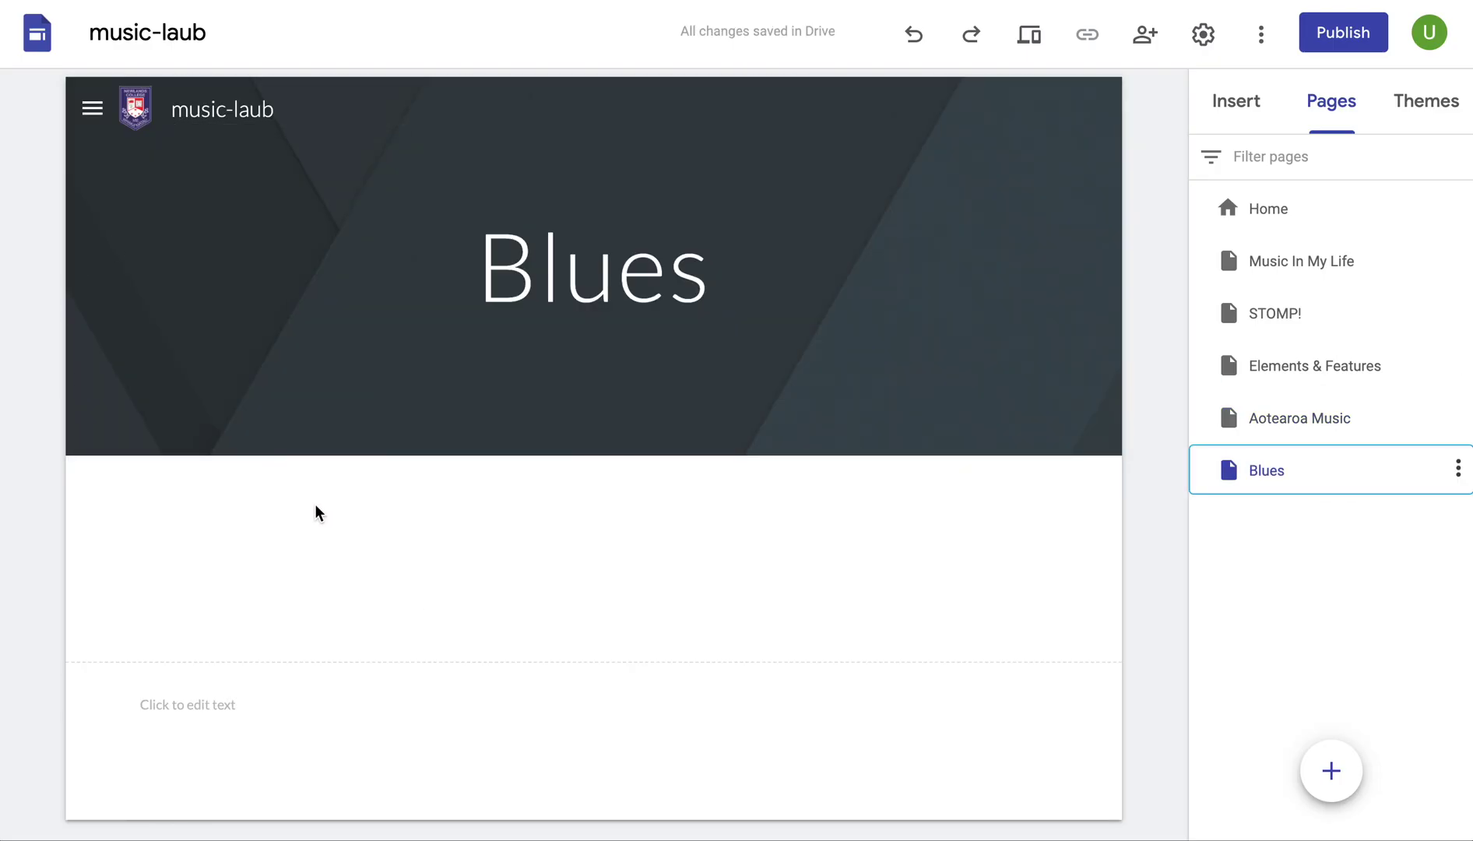
click(249, 421)
click(236, 545)
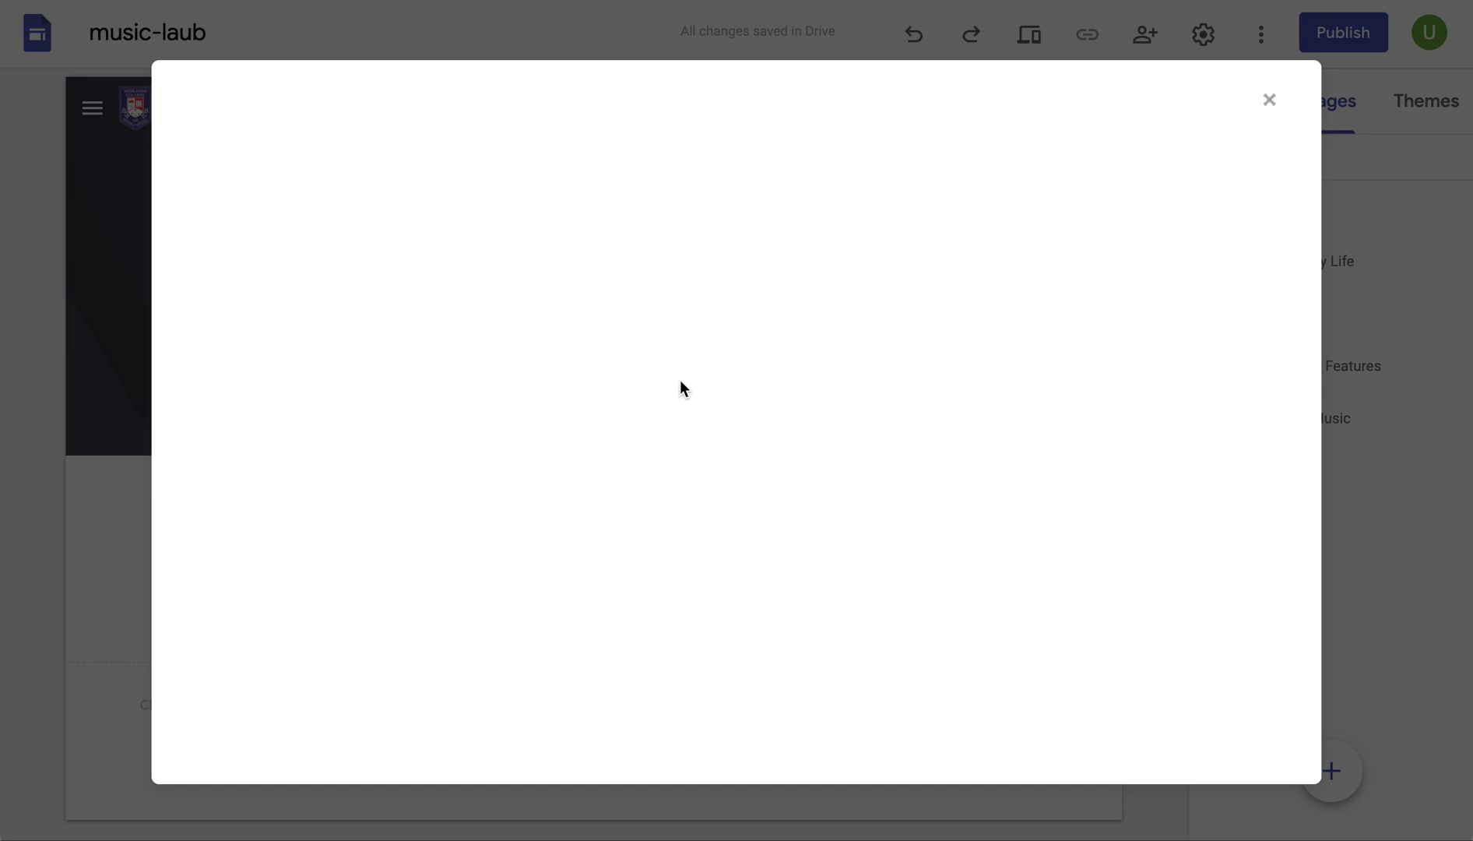
click(389, 151)
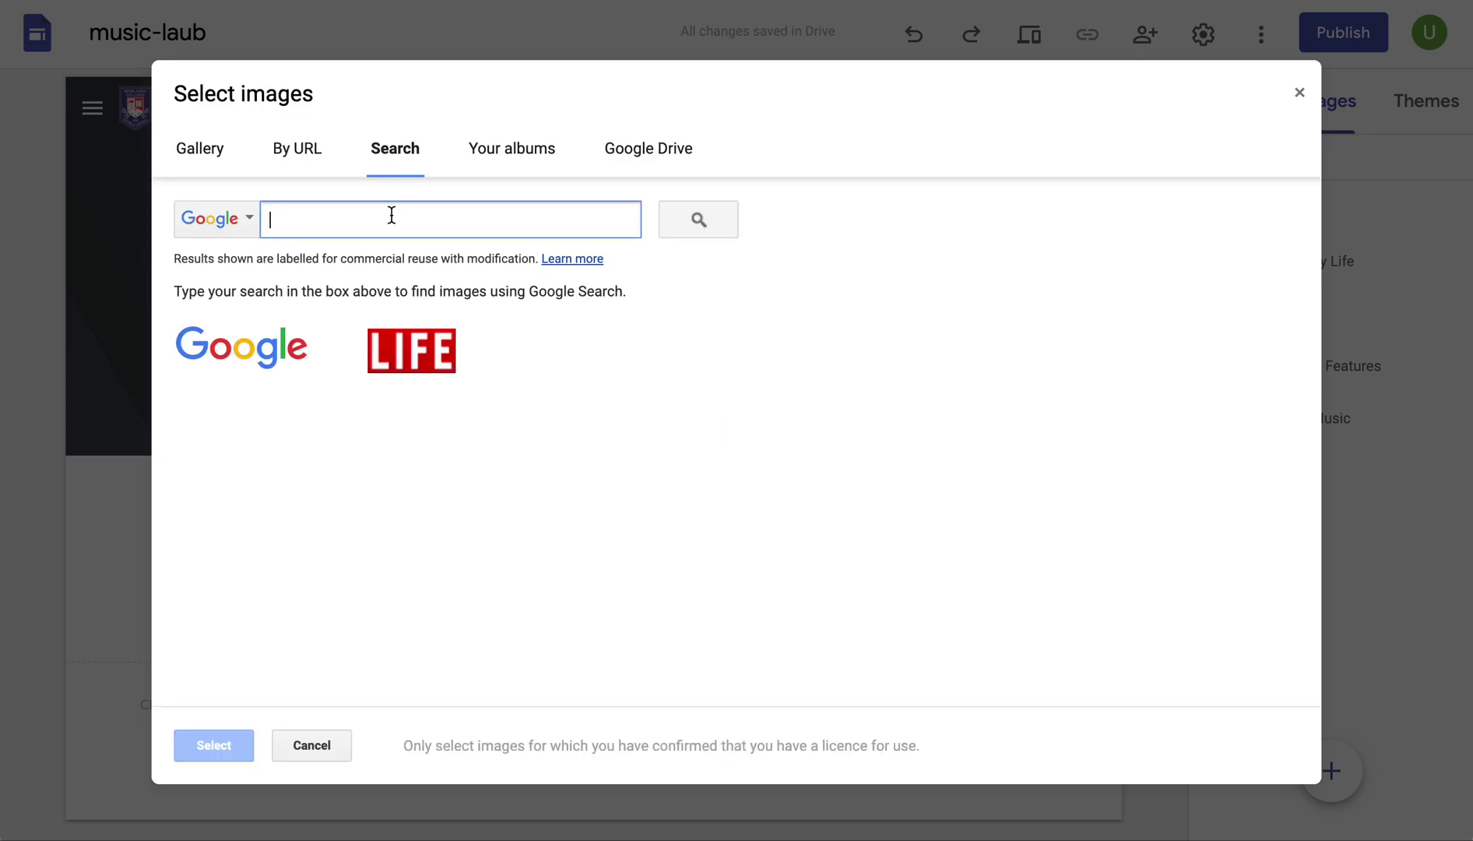
text(guitar)
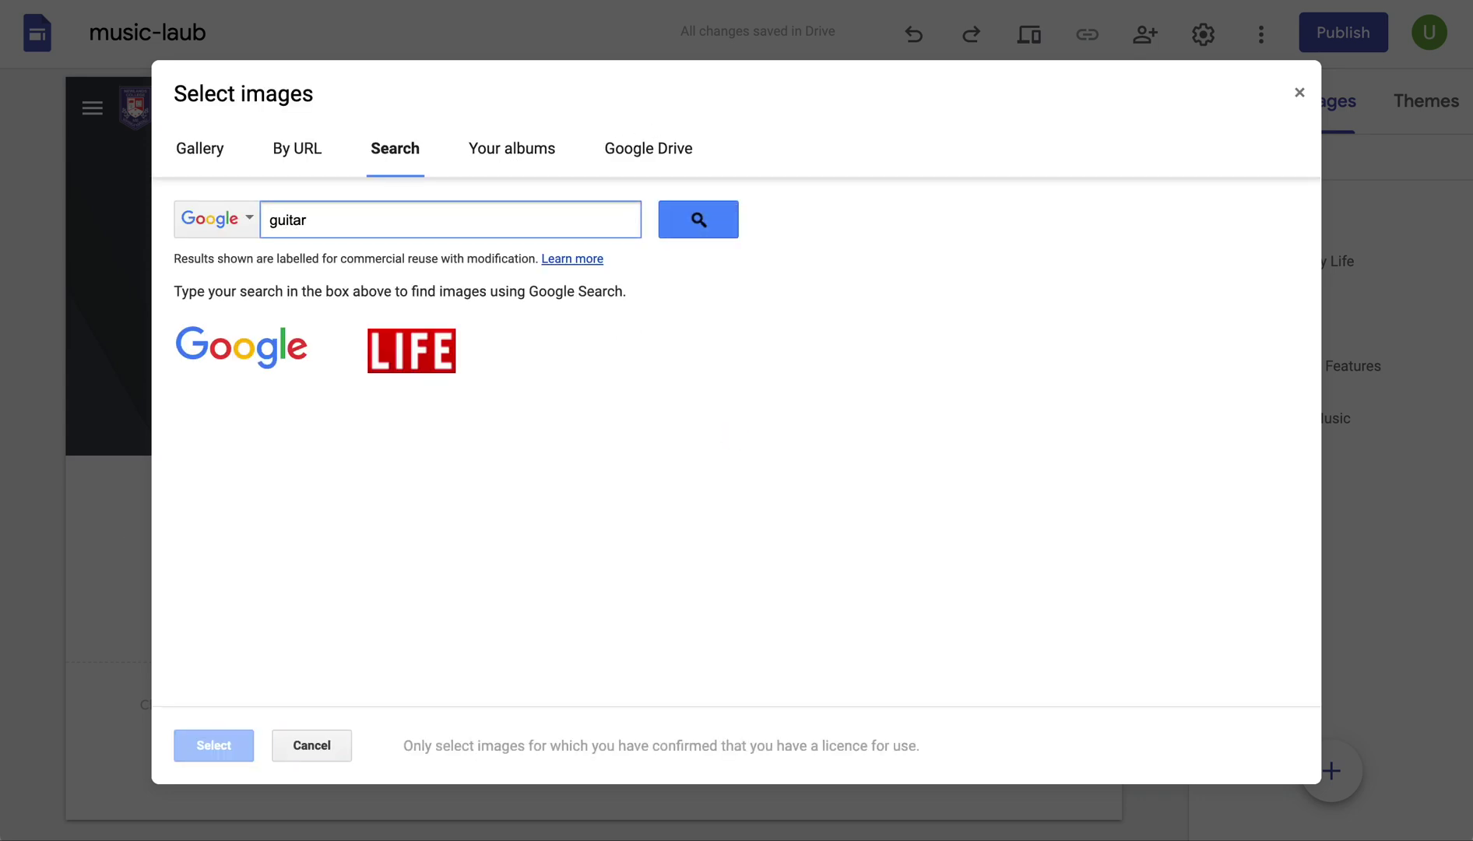
key(Return)
click(1004, 590)
click(187, 747)
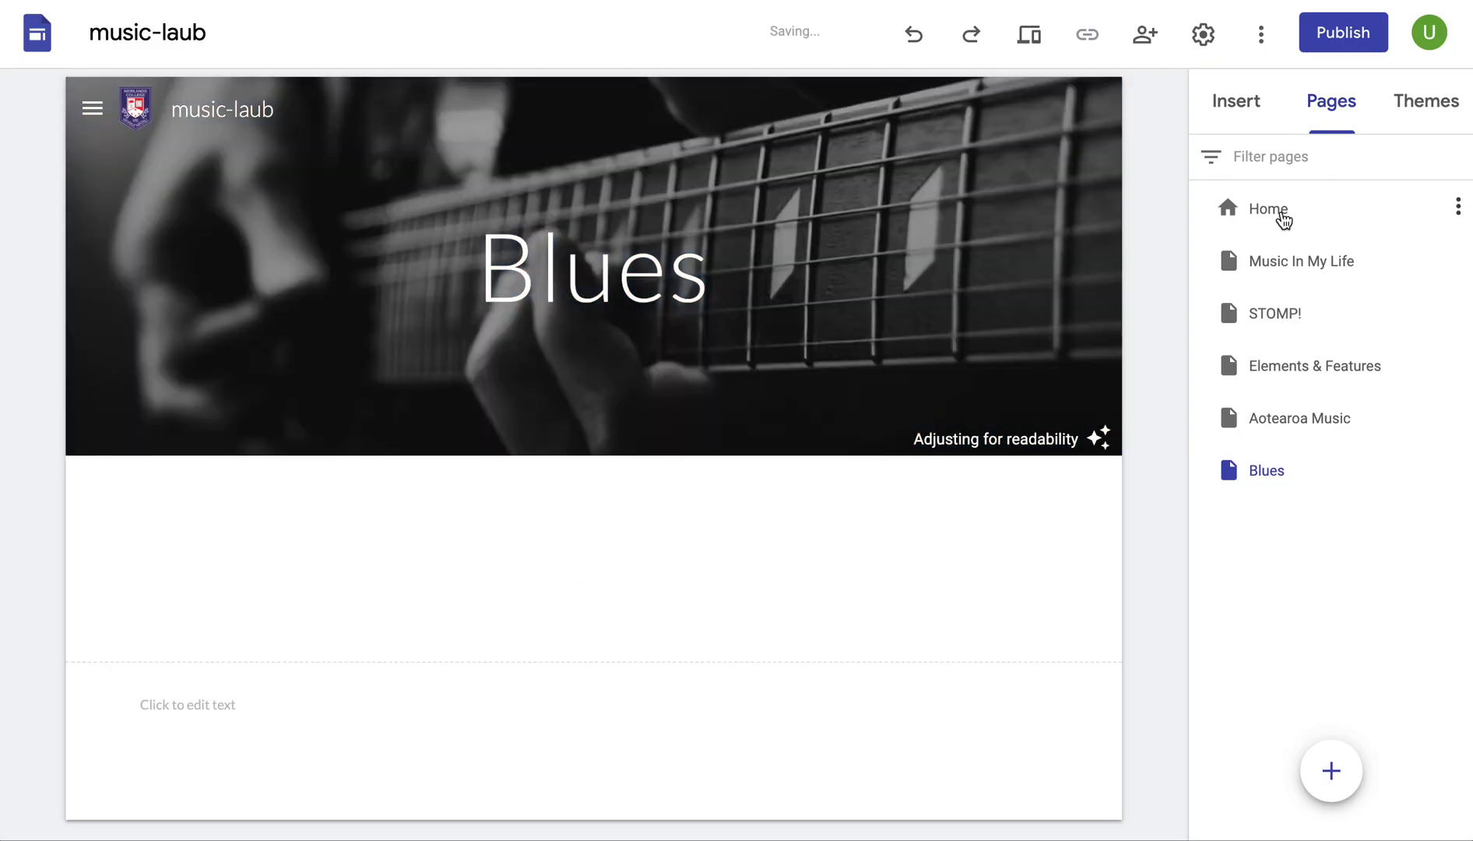
click(1277, 211)
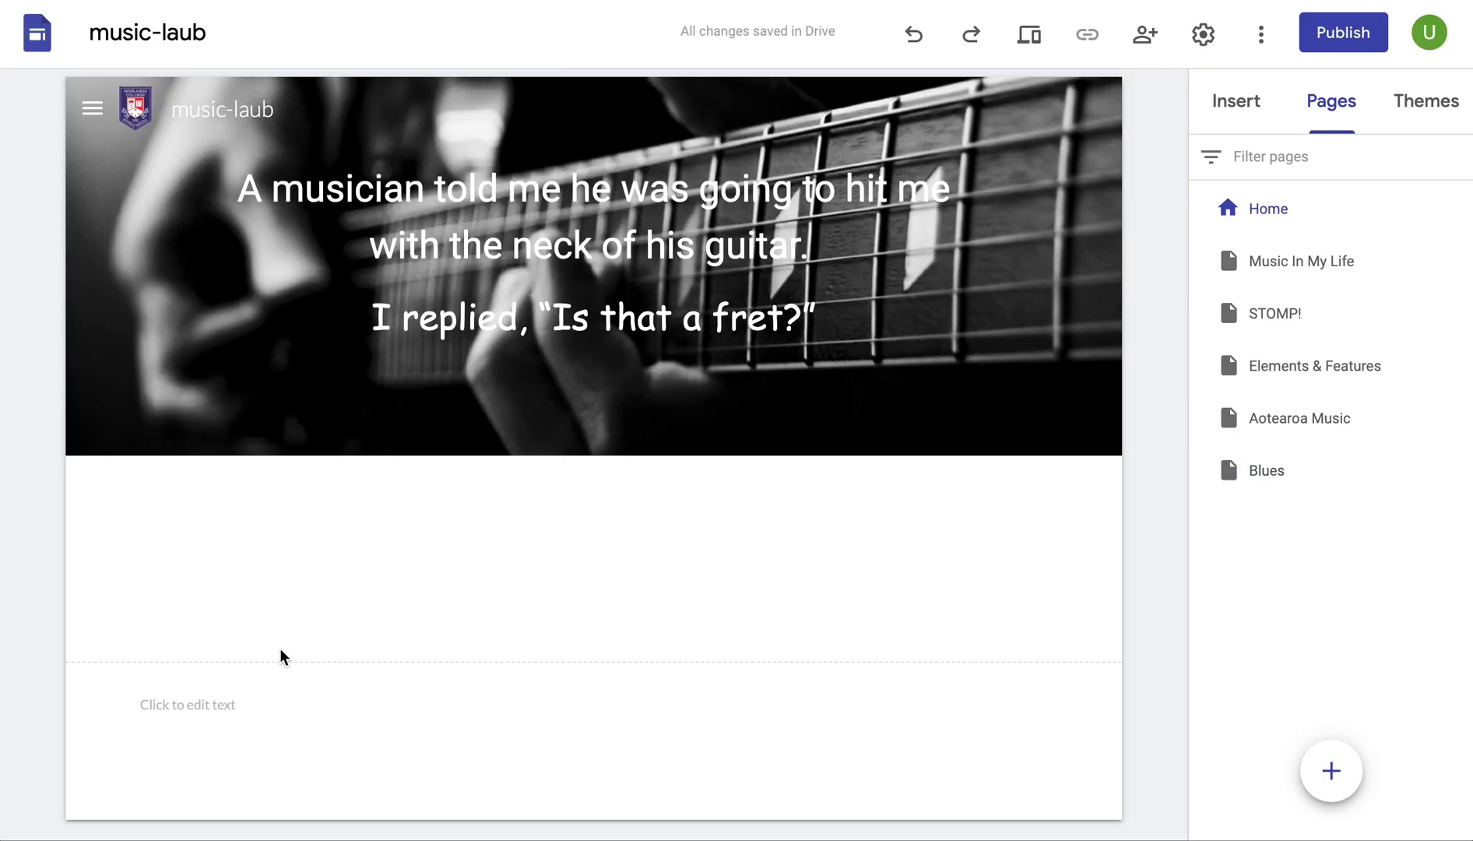
Write 'Copyright 2021' in the site footer and centre-align it.
mouse_move(424, 727)
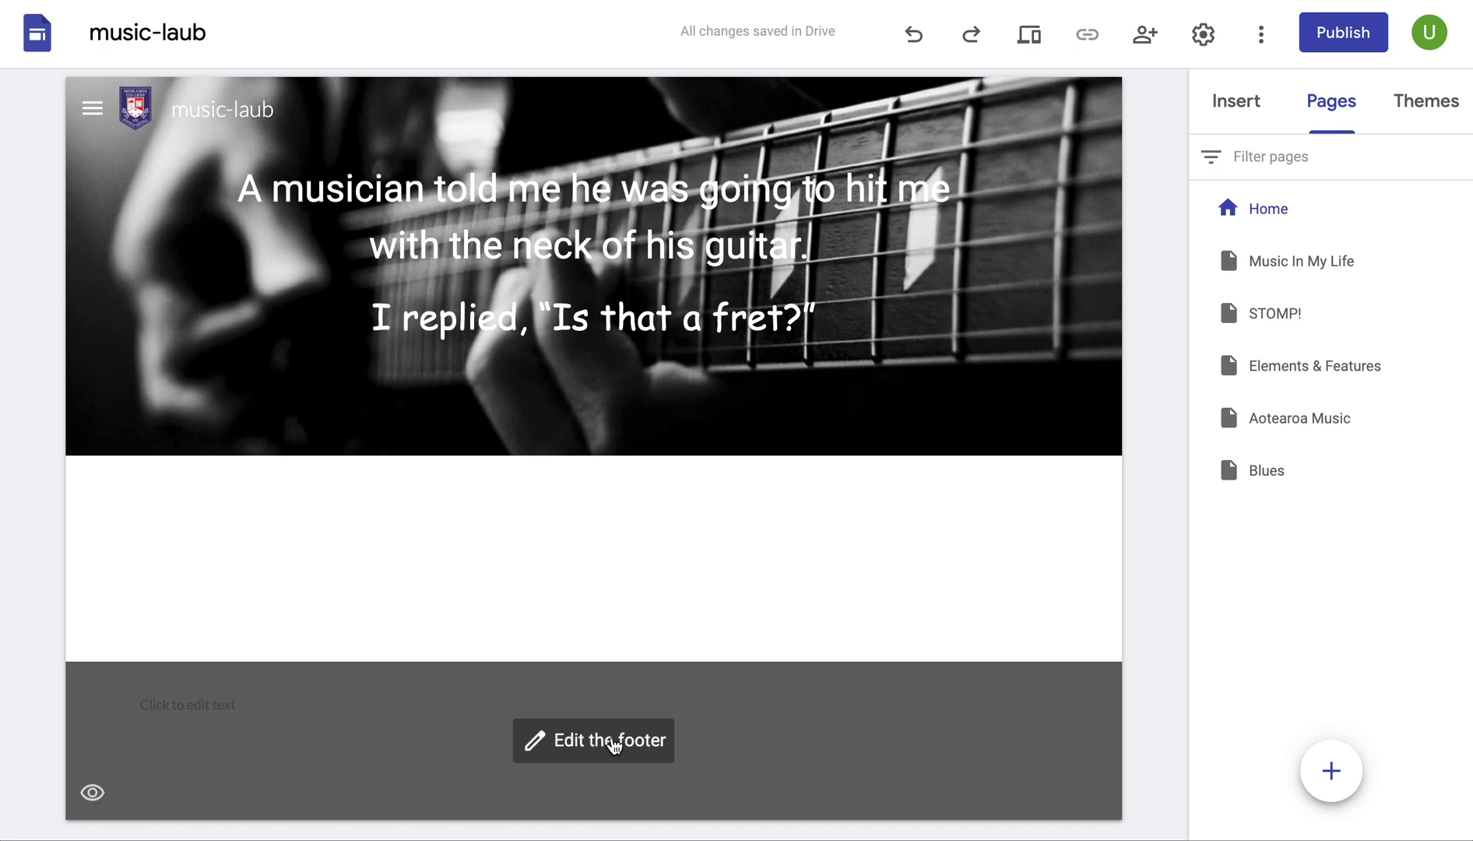
click(599, 747)
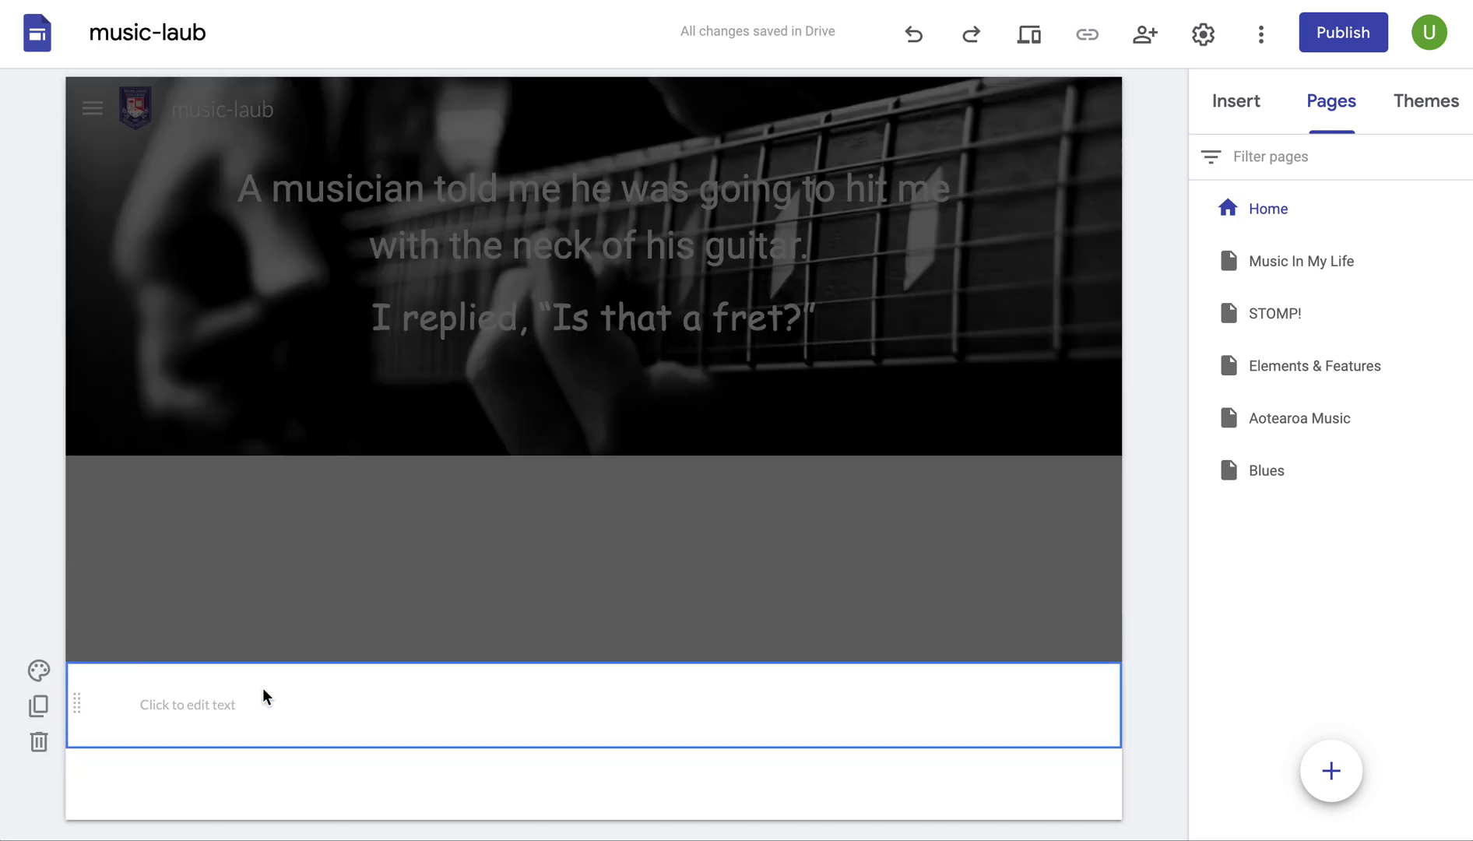
click(225, 709)
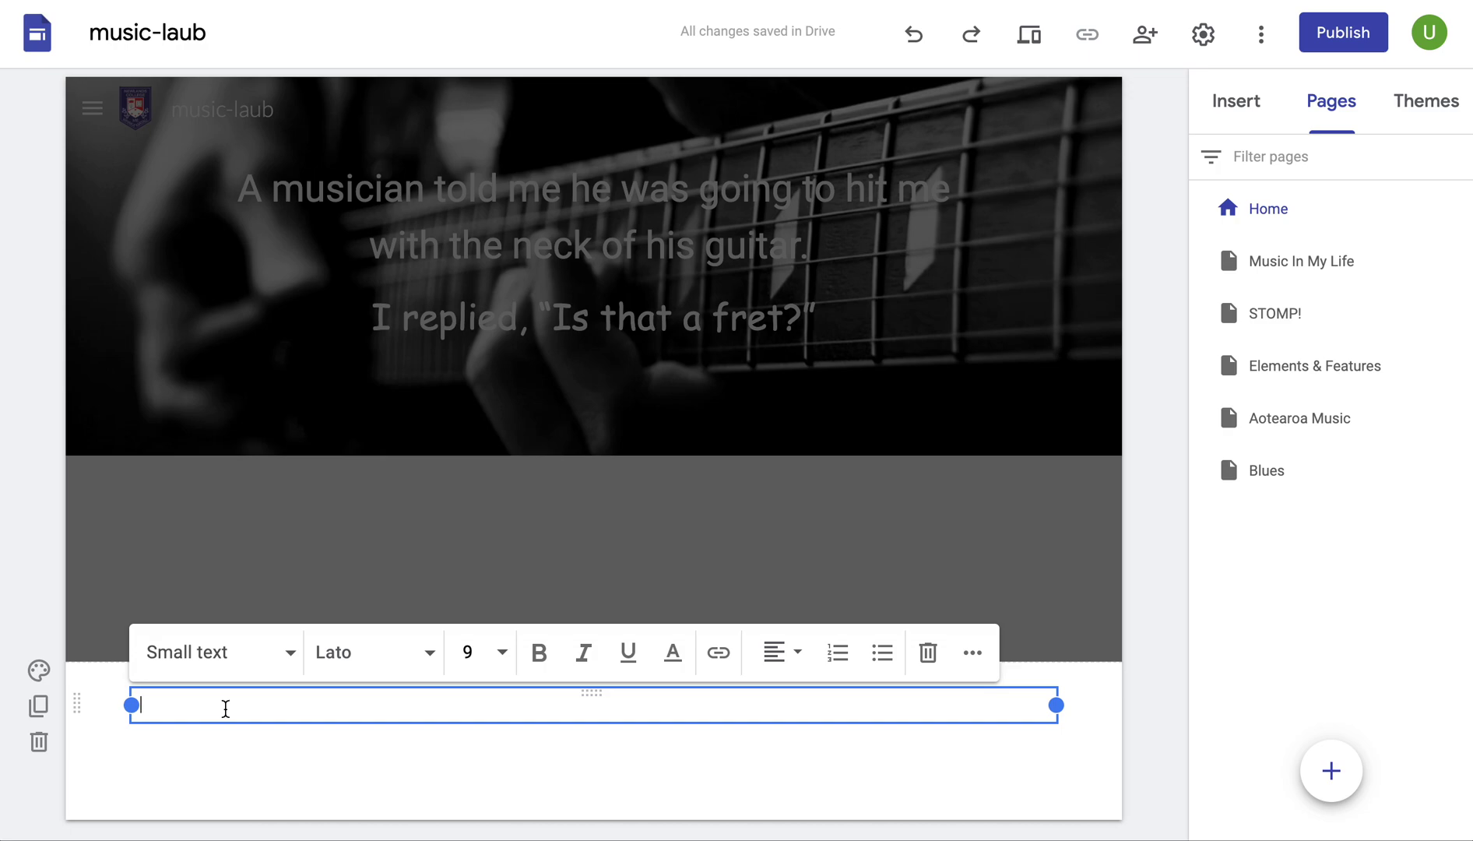
text(Copyright )
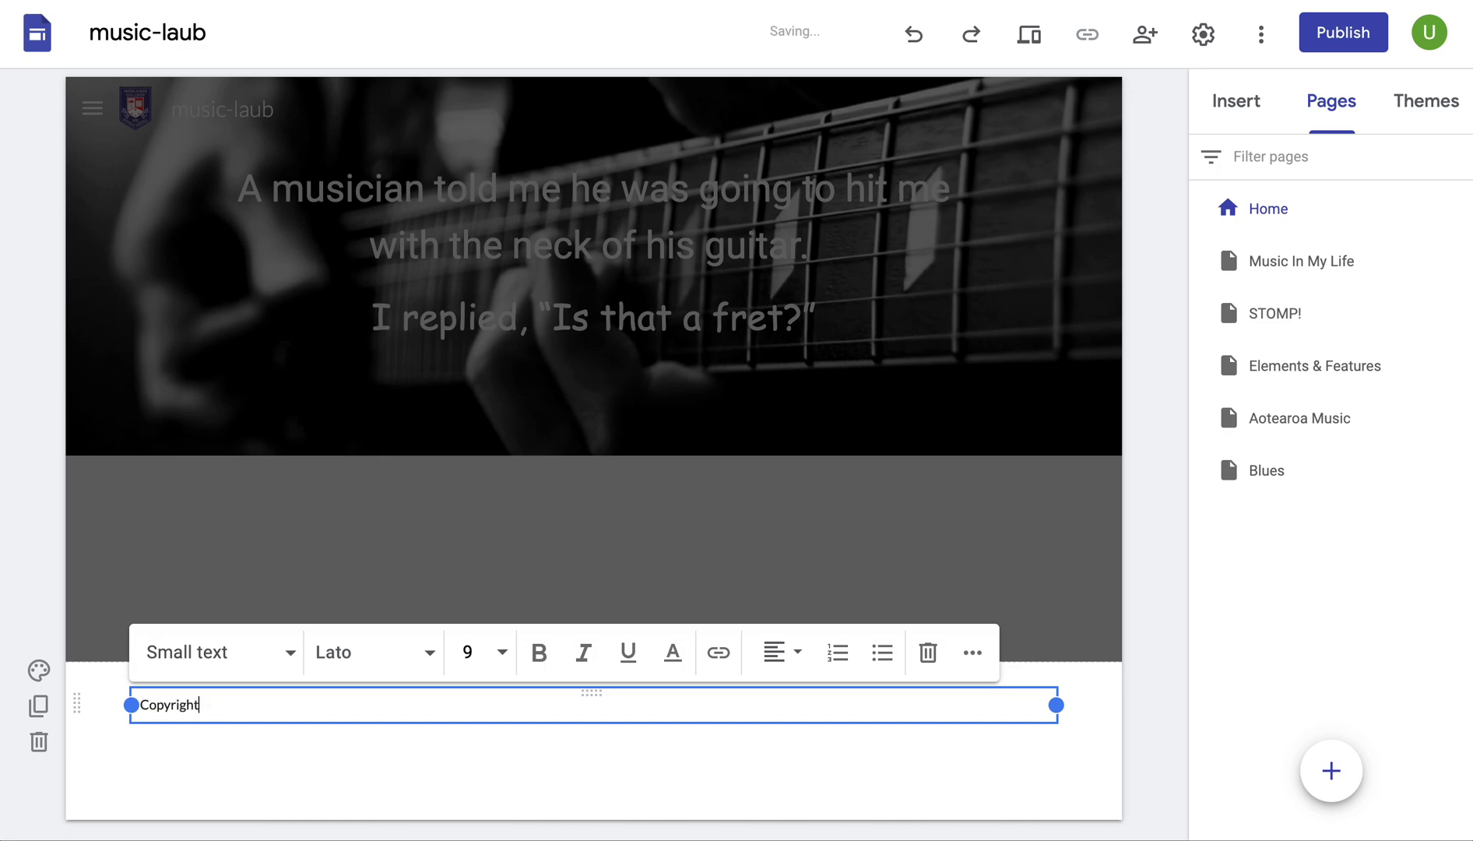
text(2021)
click(793, 659)
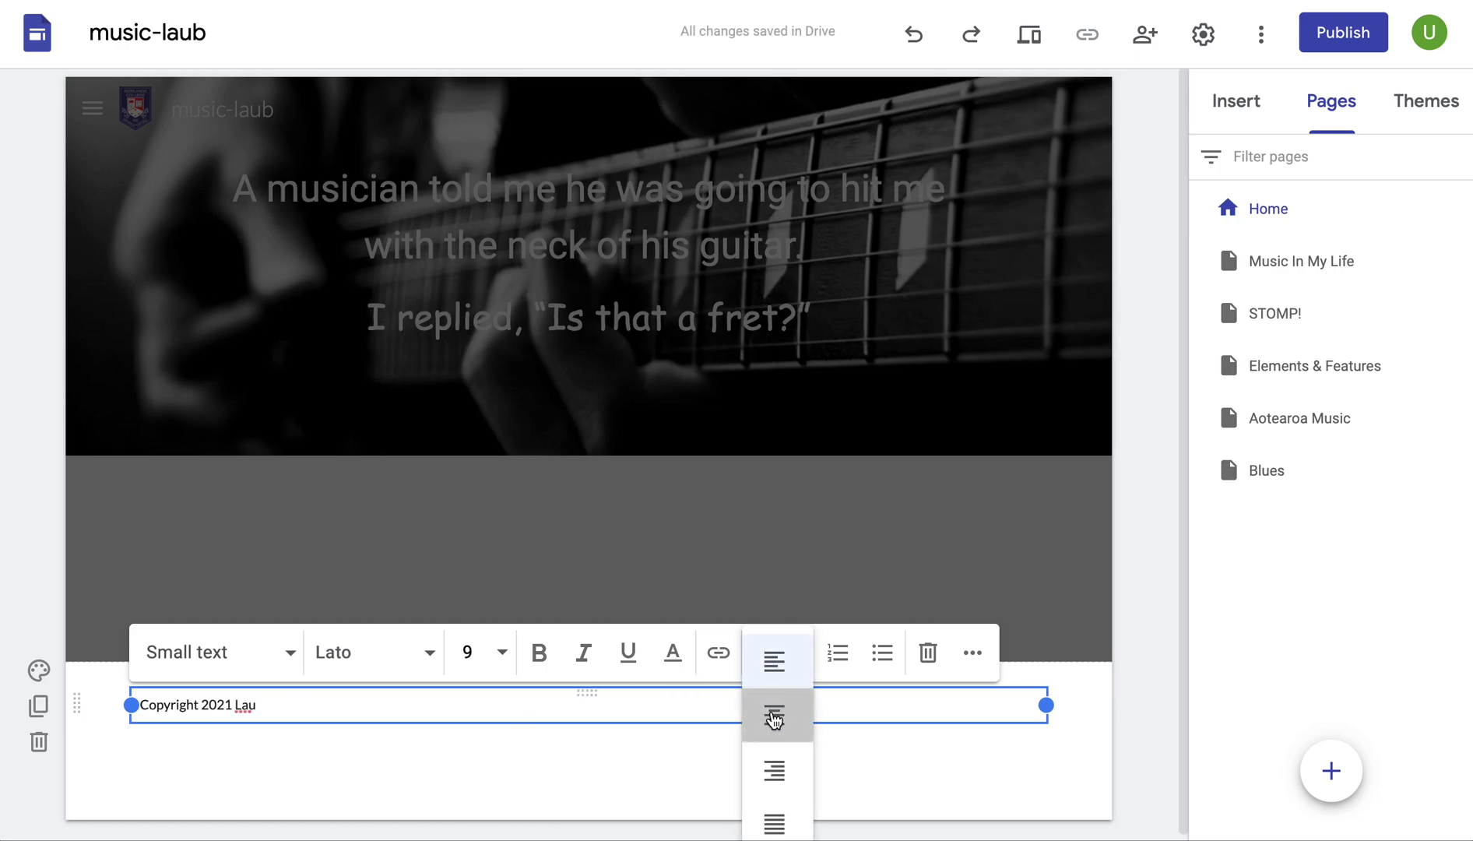
click(776, 711)
click(638, 499)
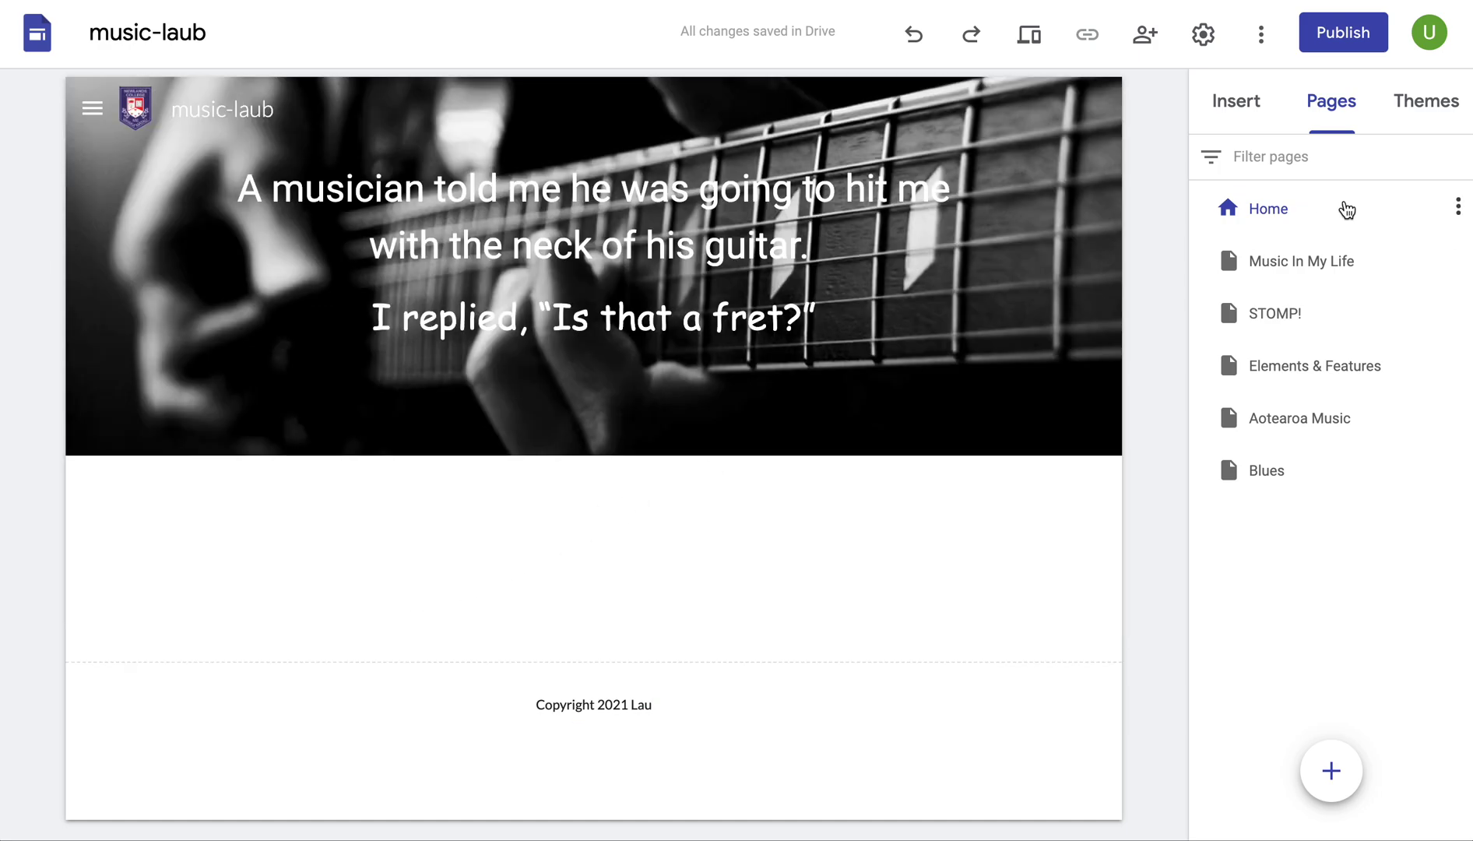
click(1423, 117)
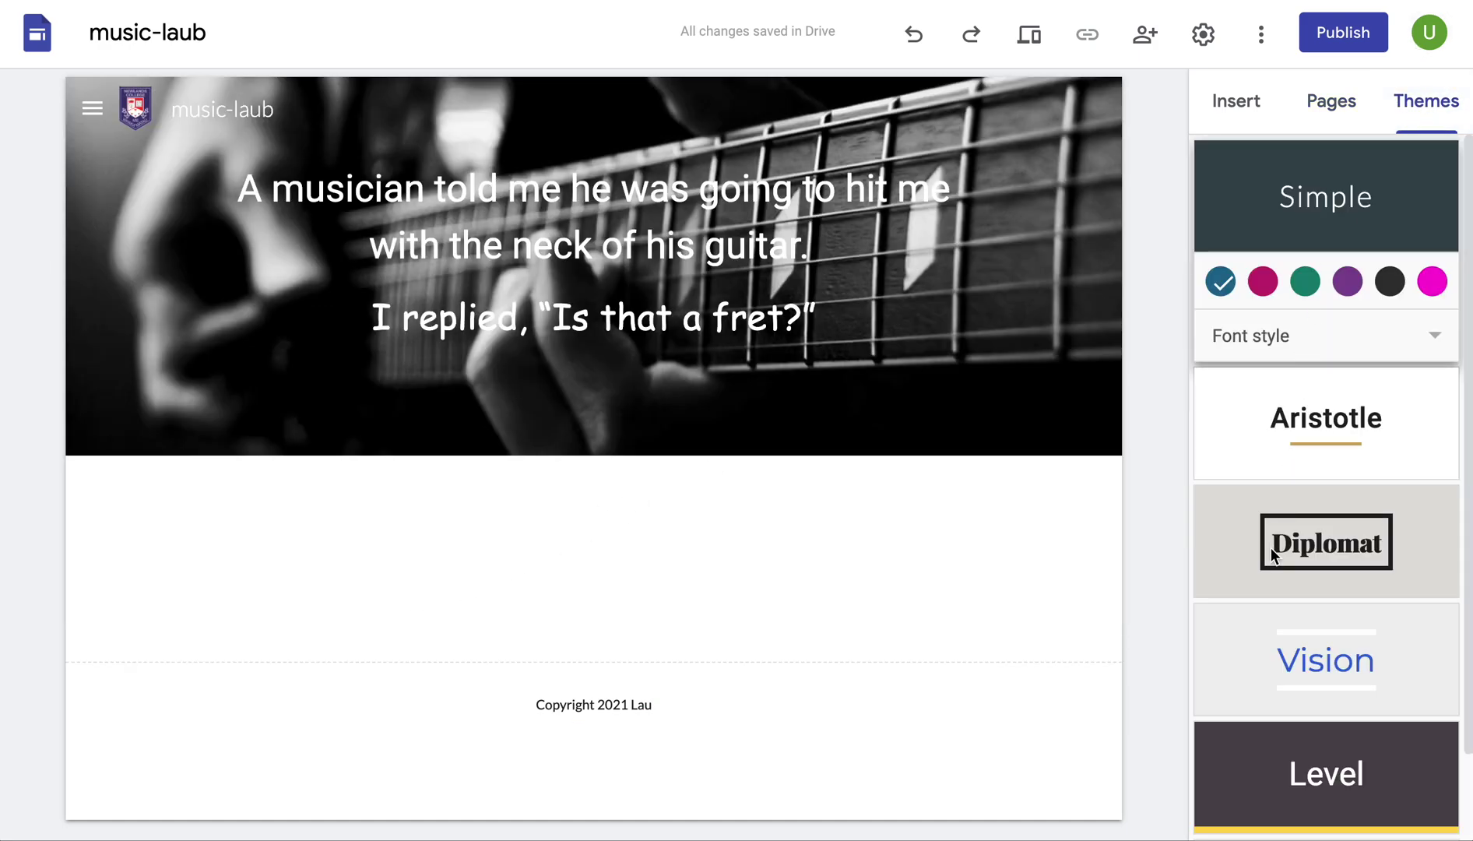
Apply the Aristotle theme and bring up insert options in the empty Home section.
scroll(1293, 551, down, 2)
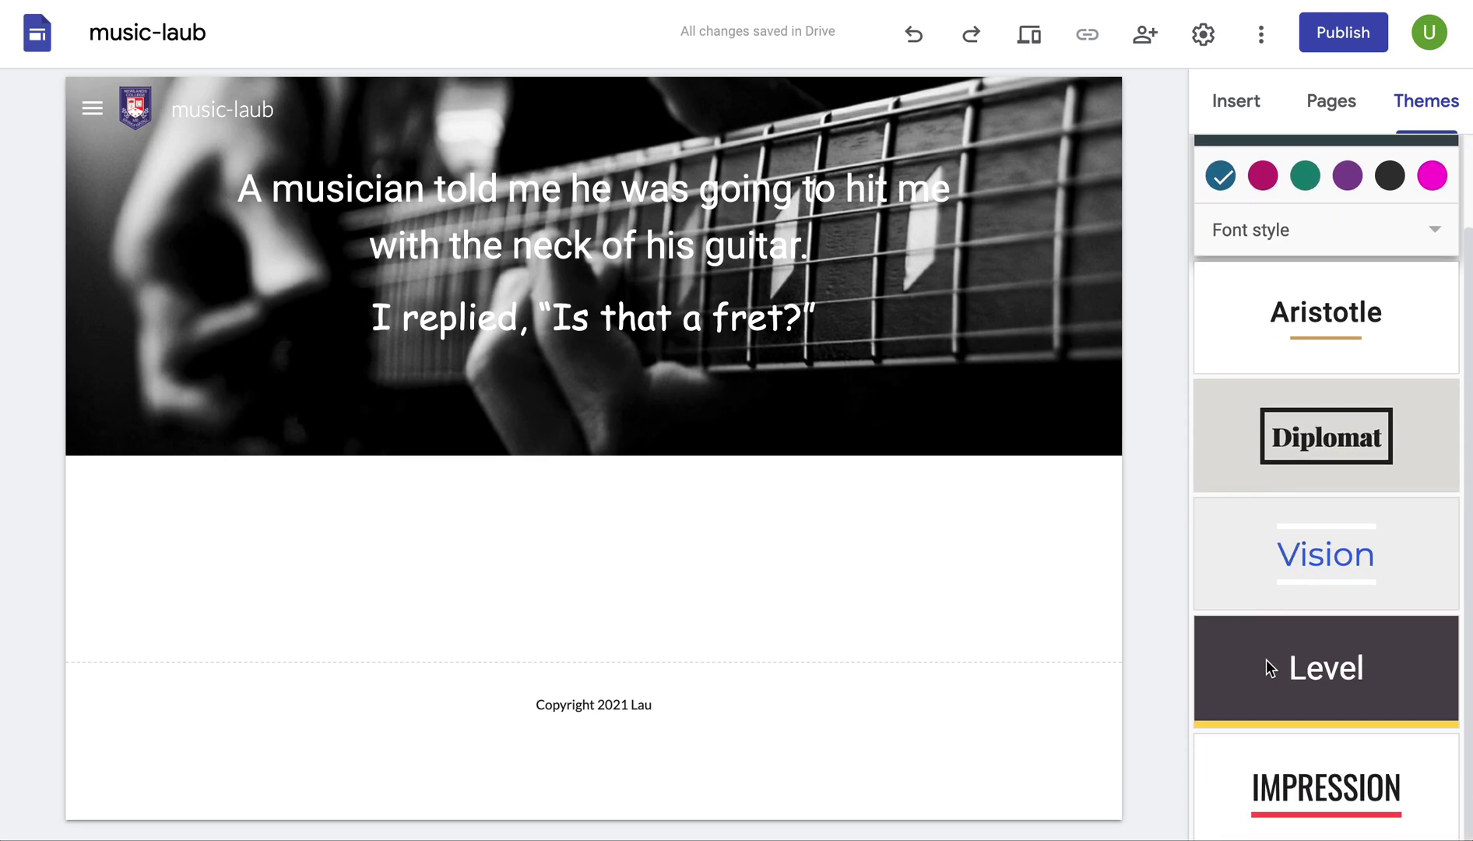
click(1291, 336)
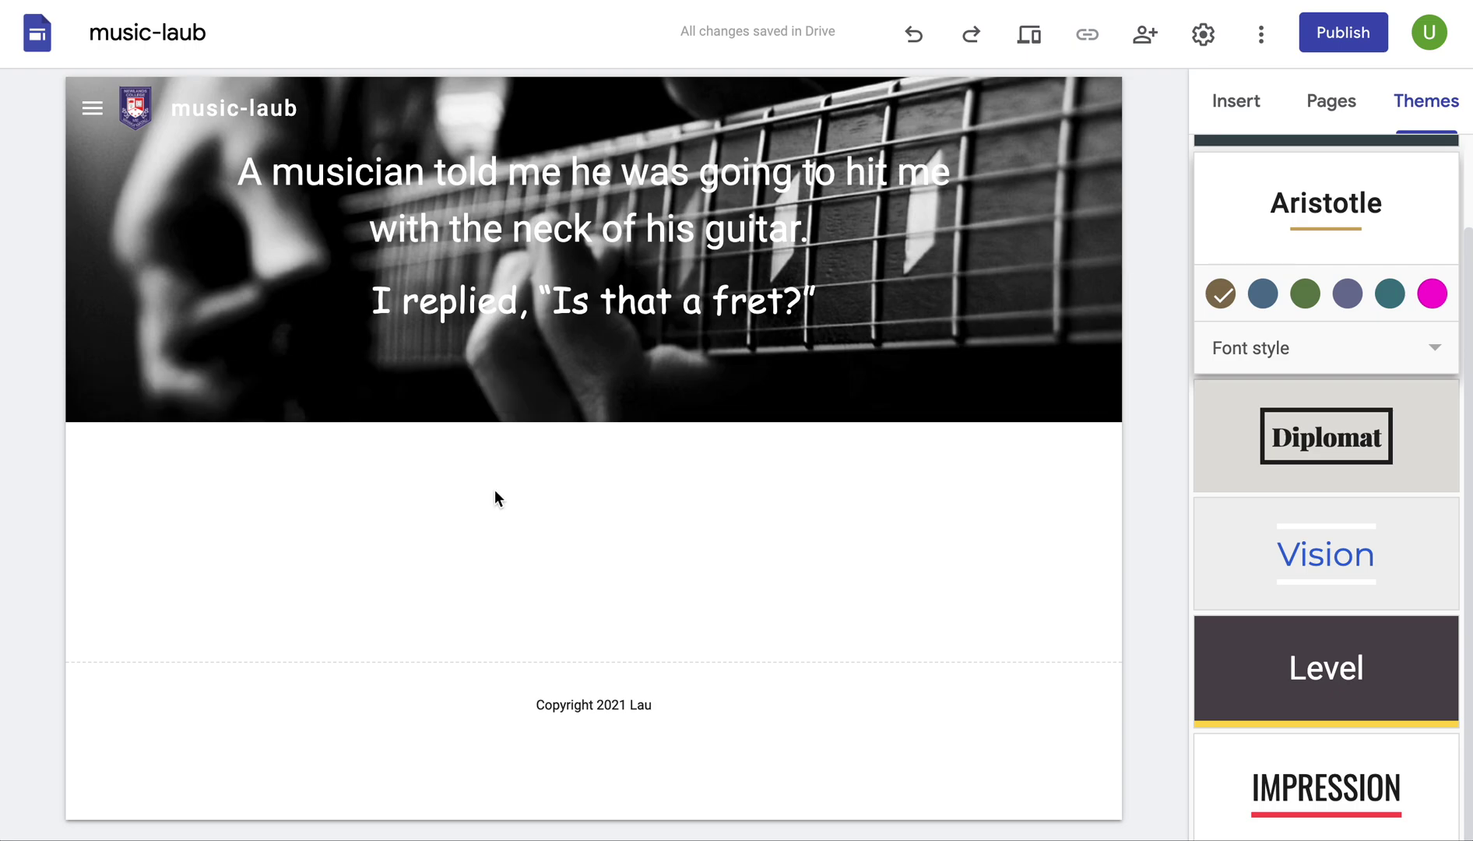
double_click(581, 515)
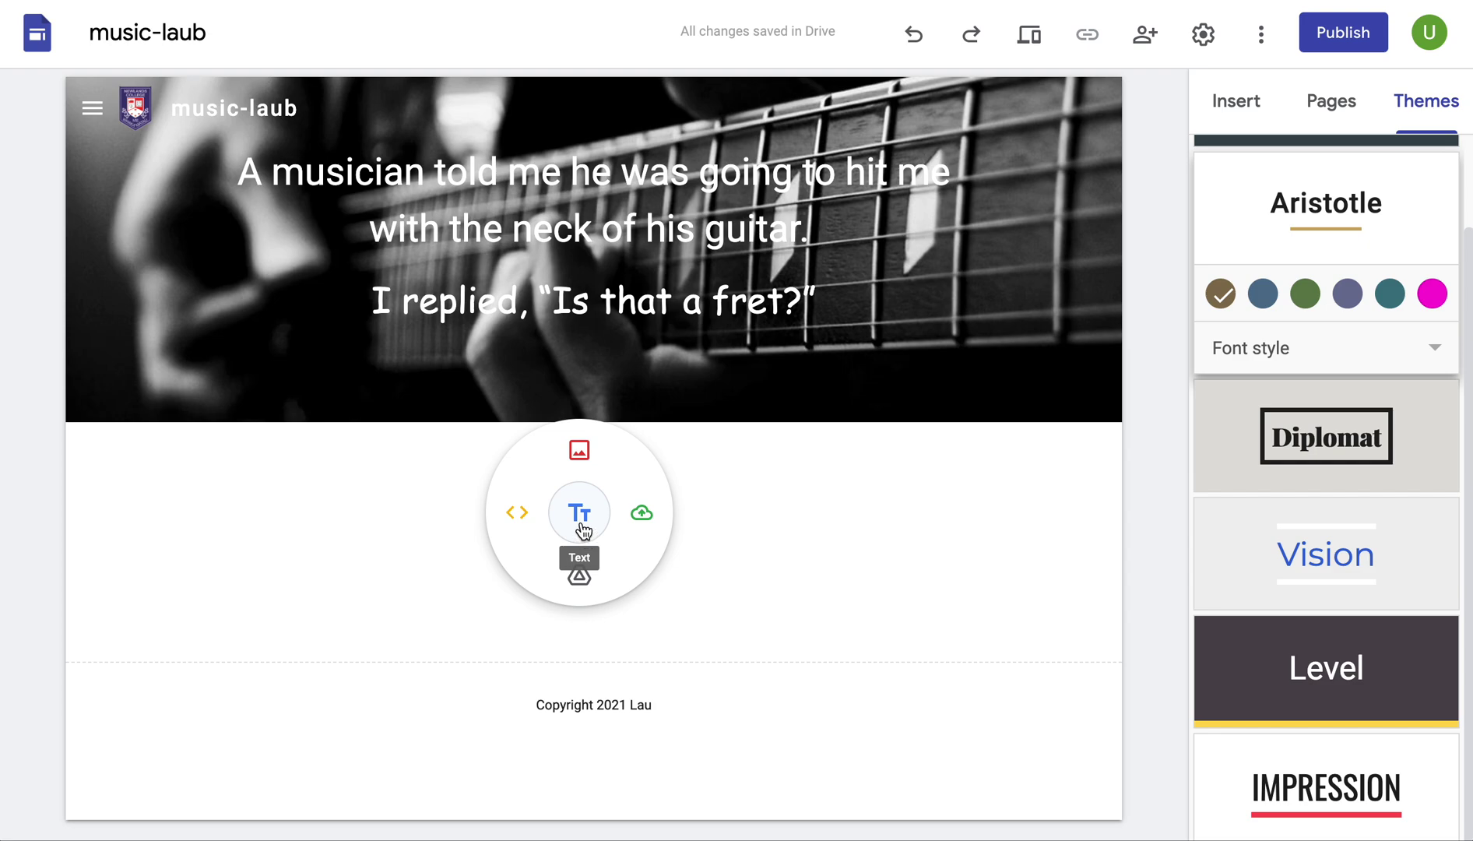
Insert the arms-raised Chance the Rapper stage photo from a Google Images search.
click(582, 451)
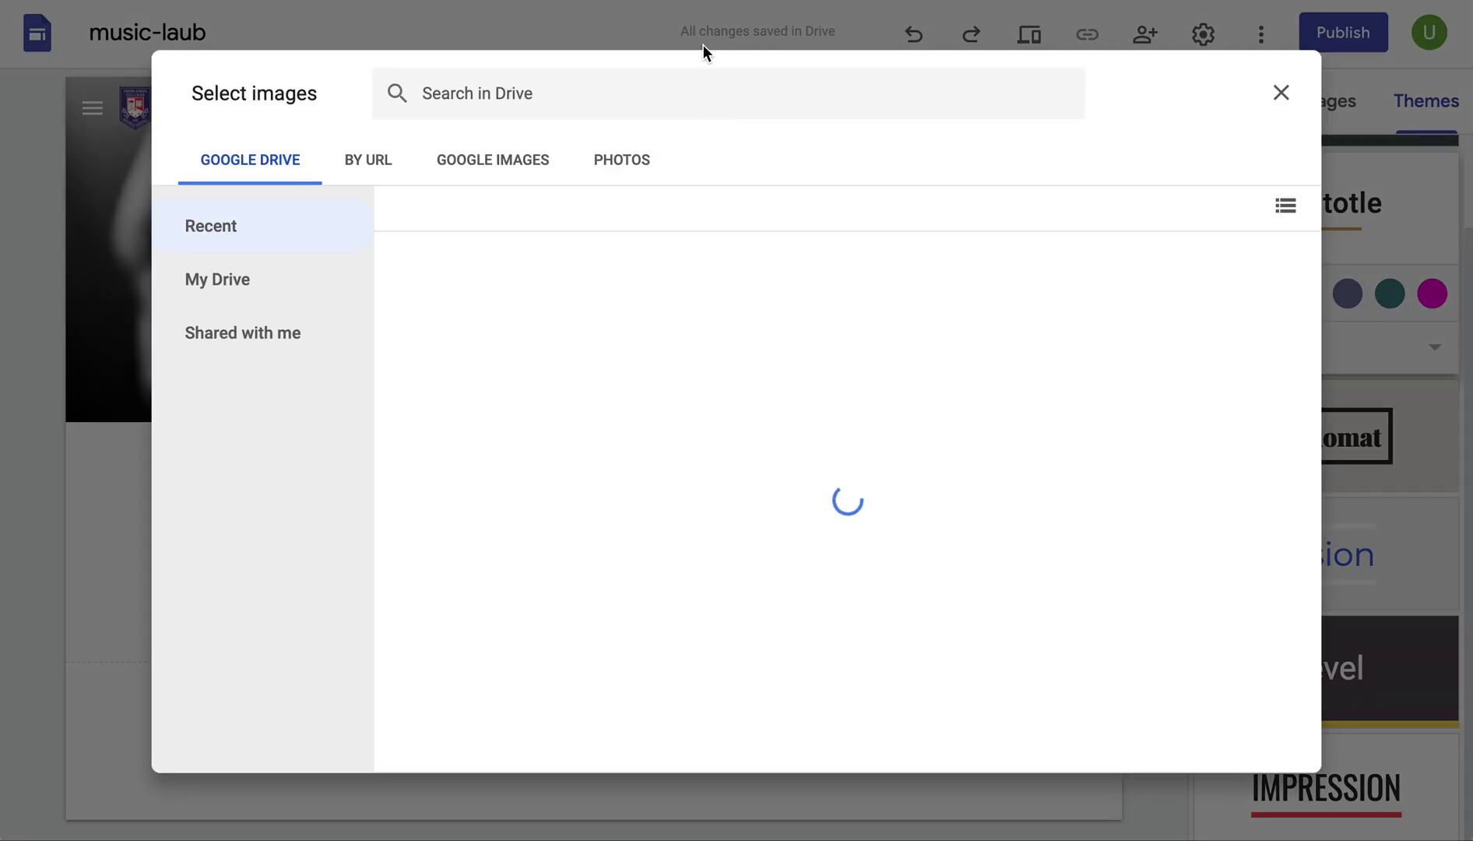
click(628, 92)
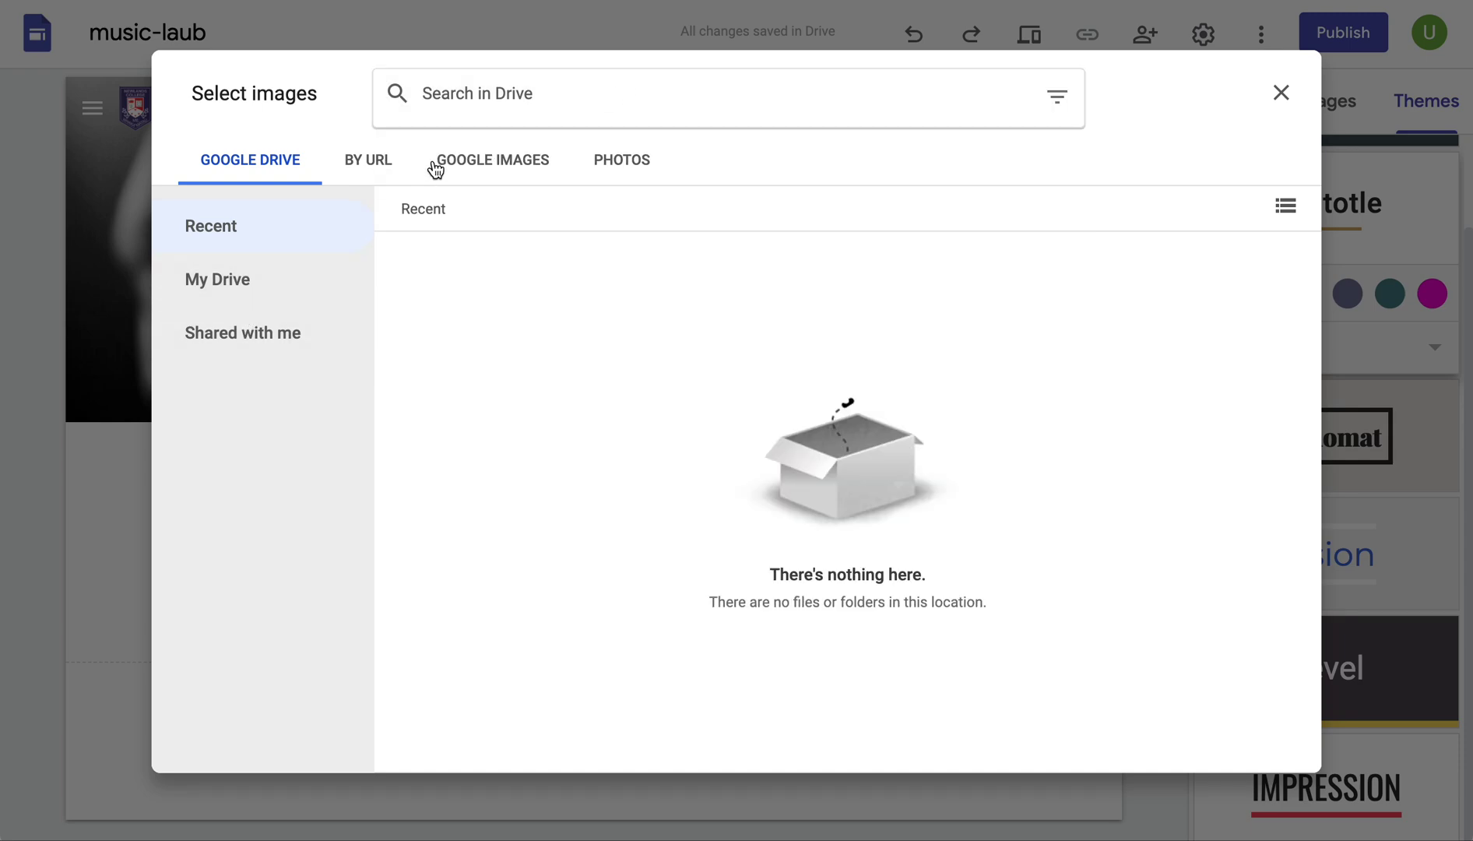
click(526, 167)
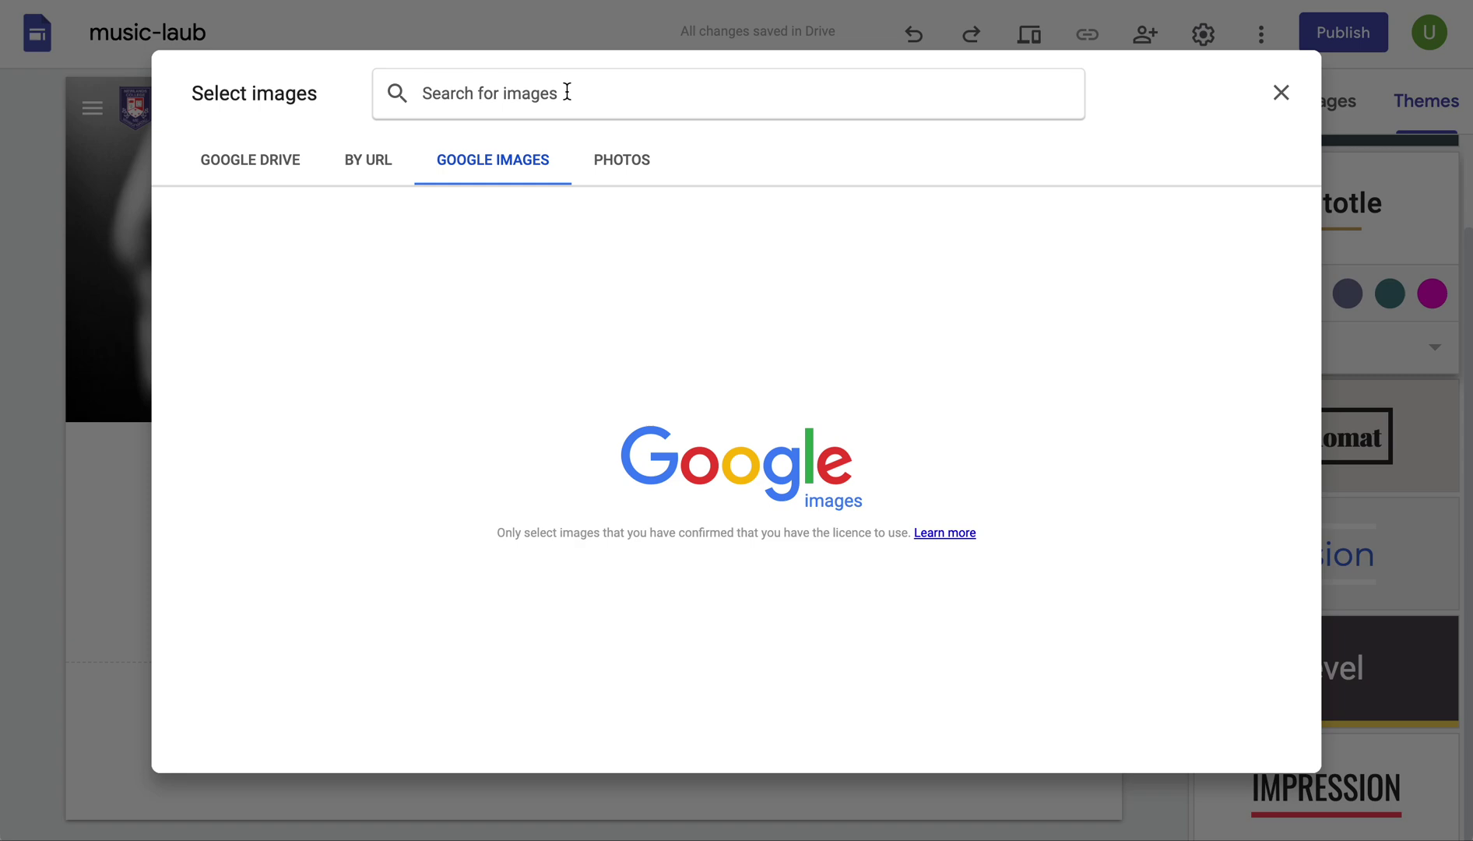
text(Chance the Rapper)
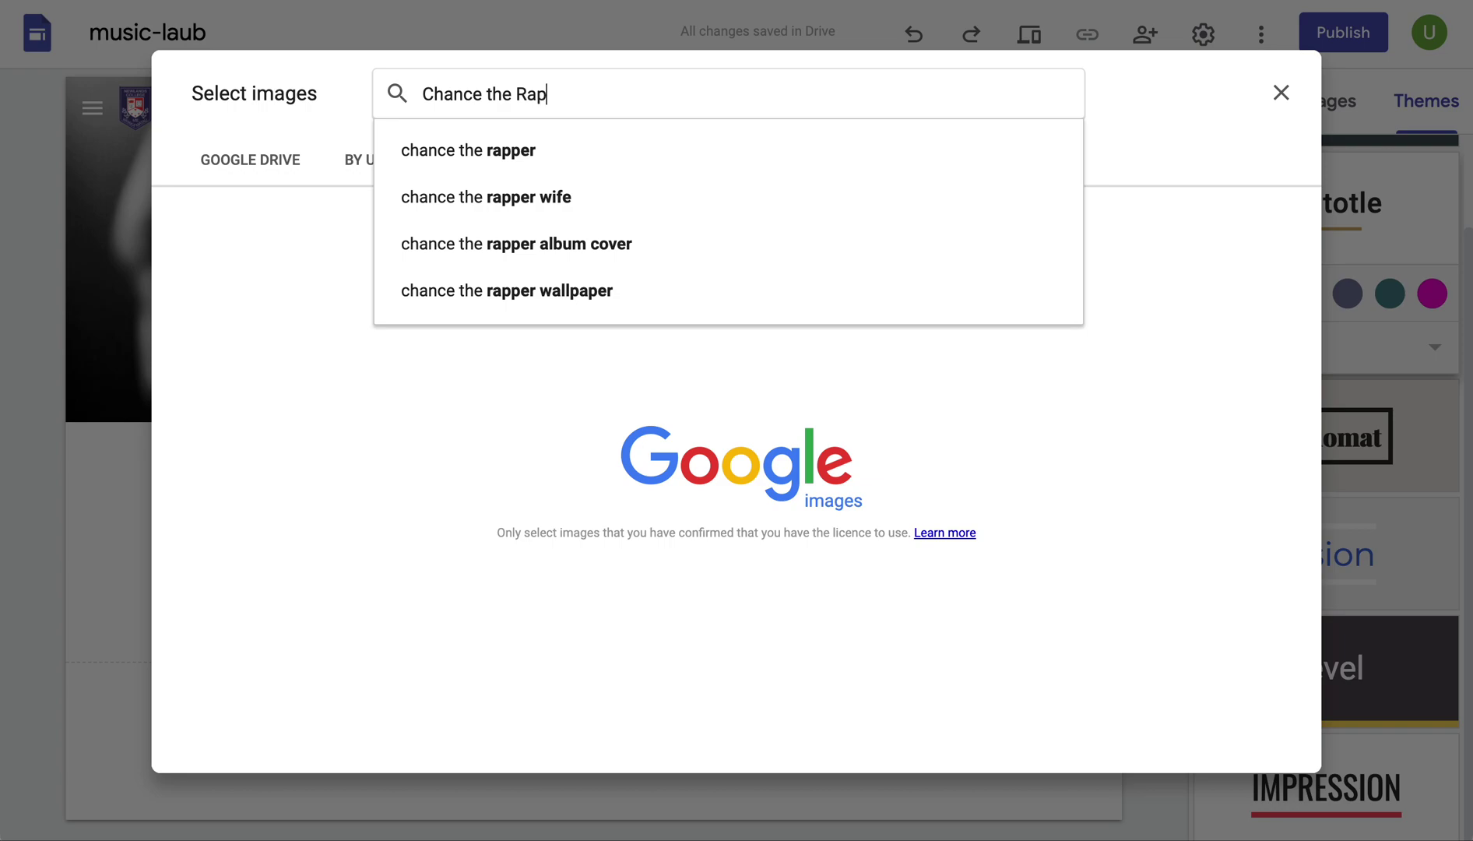
key(Return)
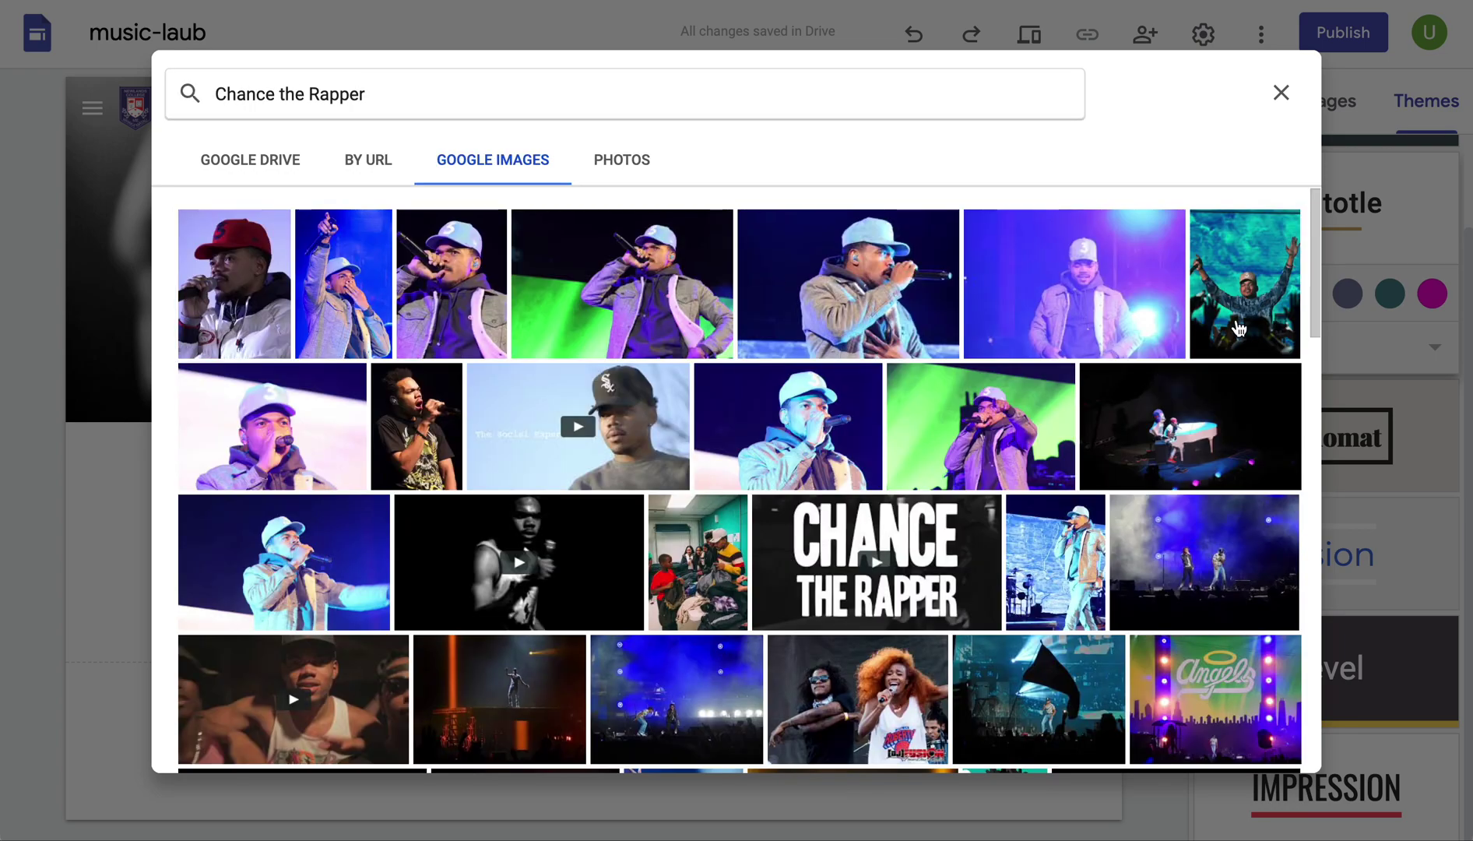
click(1245, 284)
click(1281, 744)
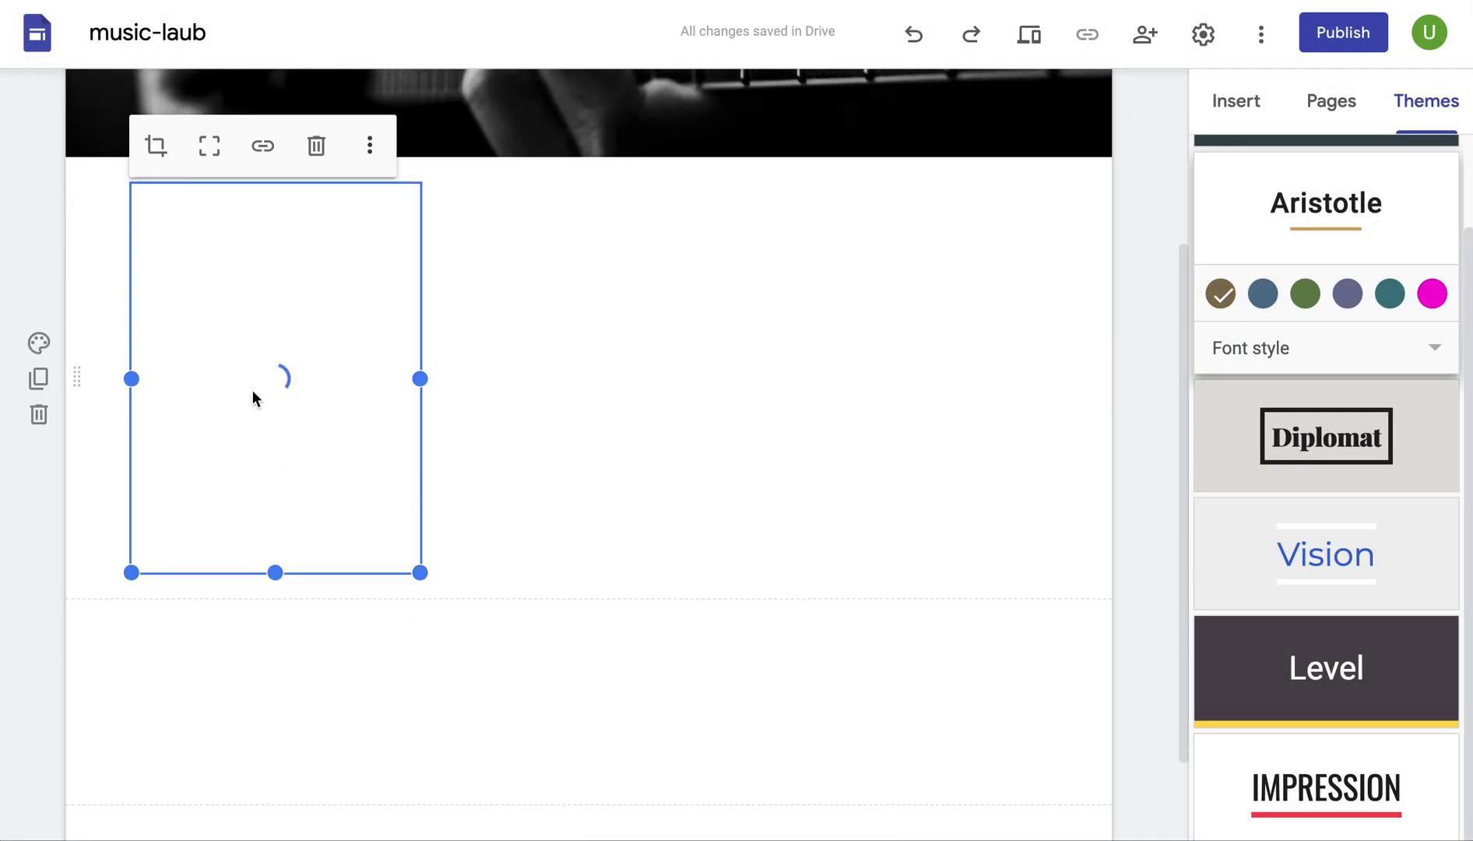
Drag the Chance the Rapper photo to the centre column of its section.
drag(260, 264, 629, 283)
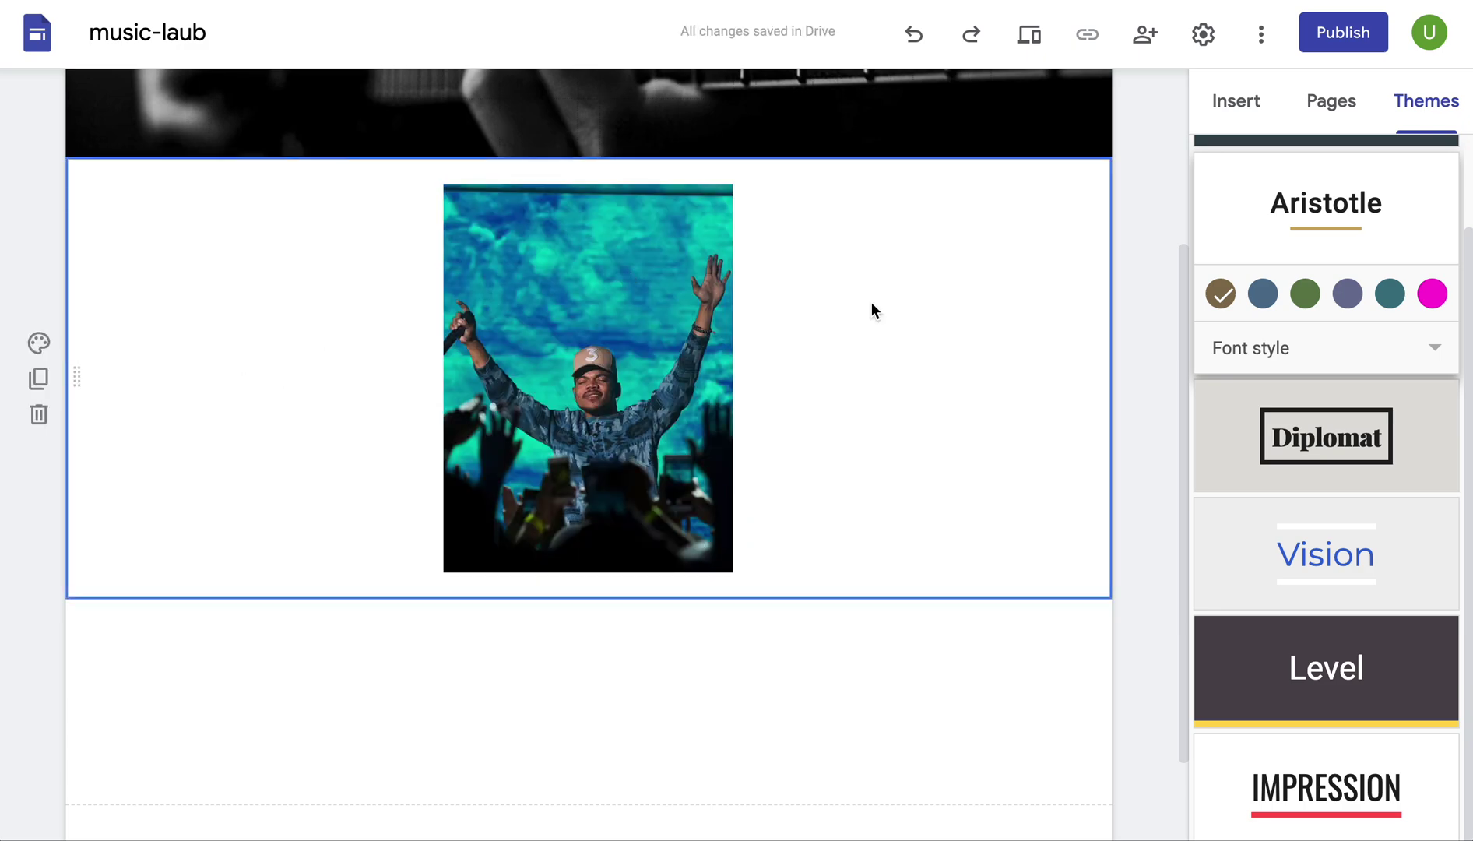
scroll(989, 278, up, 3)
scroll(817, 514, down, 2)
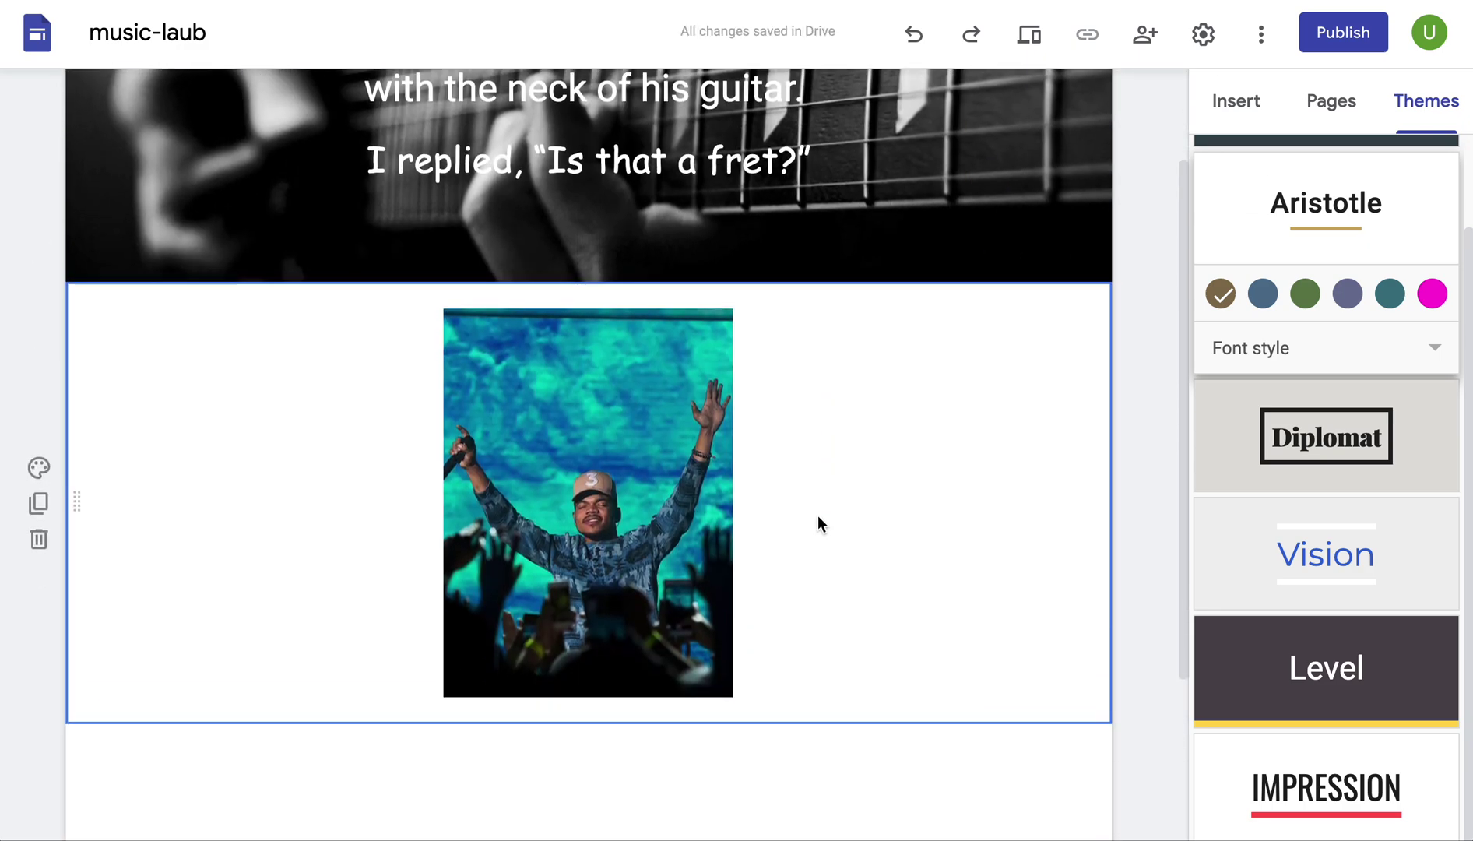
scroll(818, 518, down, 3)
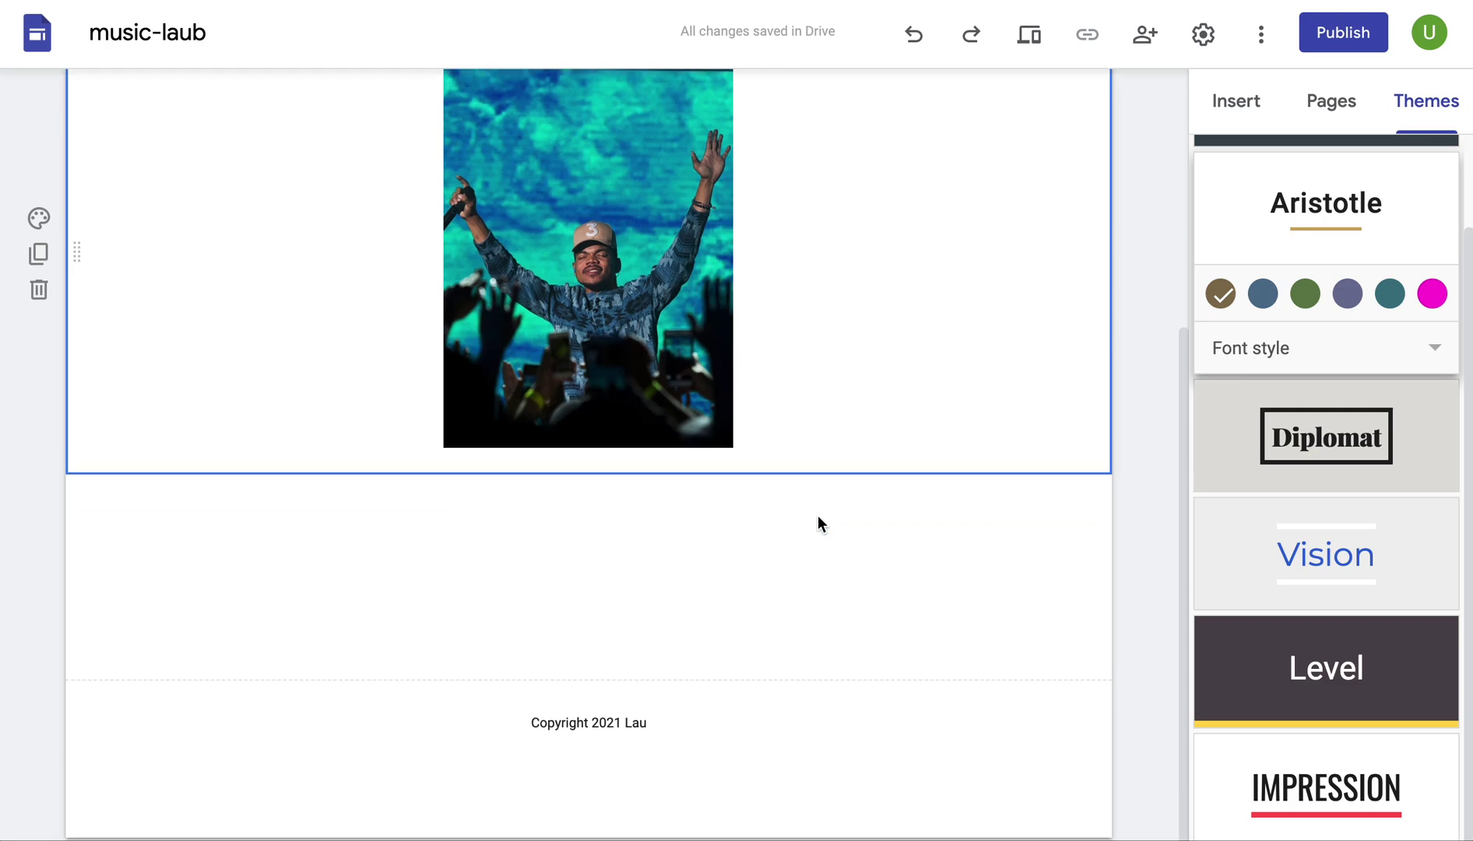
scroll(819, 518, up, 3)
scroll(817, 514, up, 2)
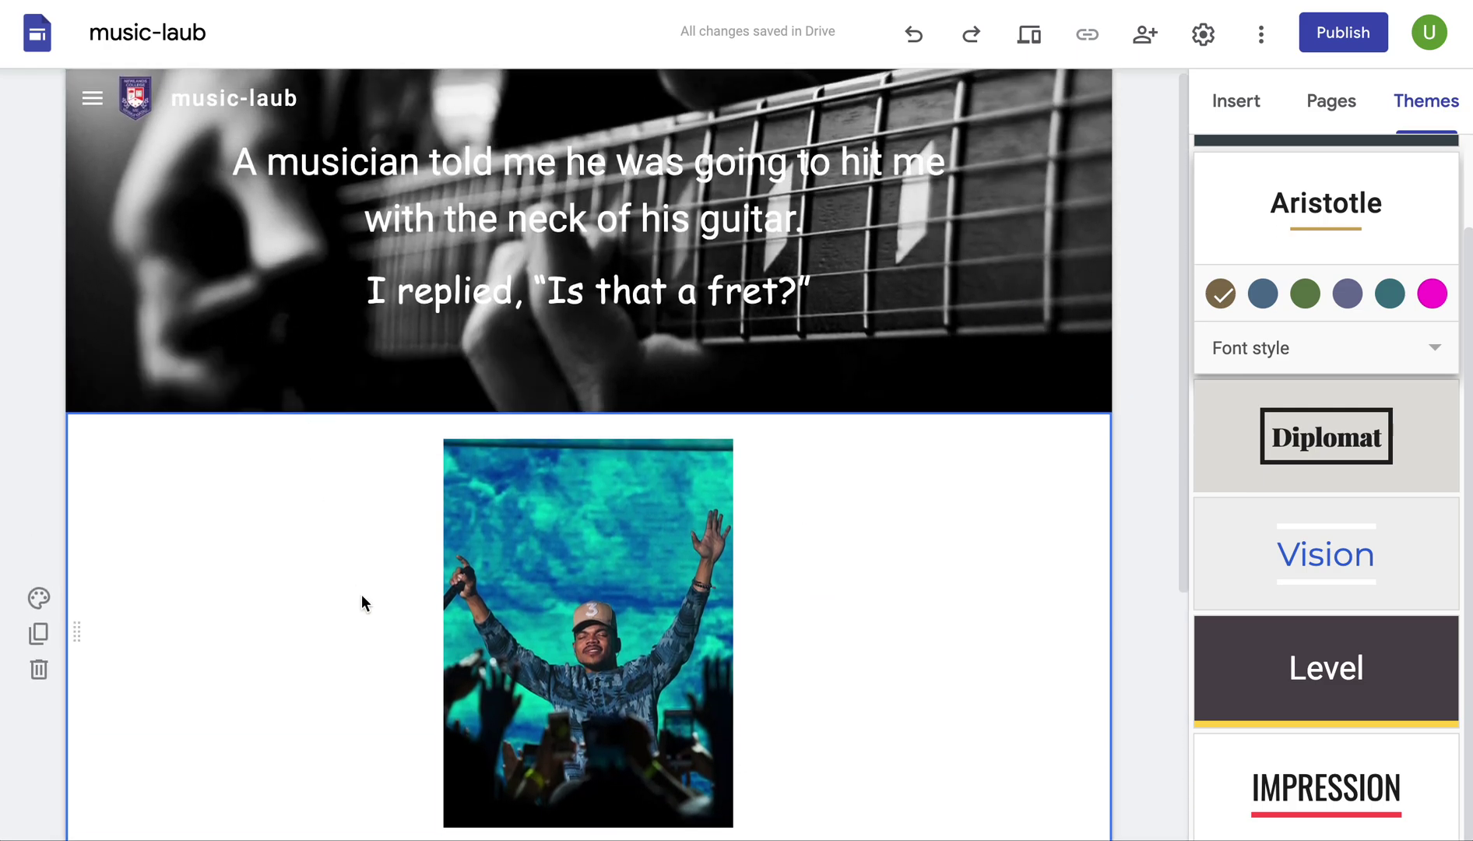
scroll(361, 596, down, 3)
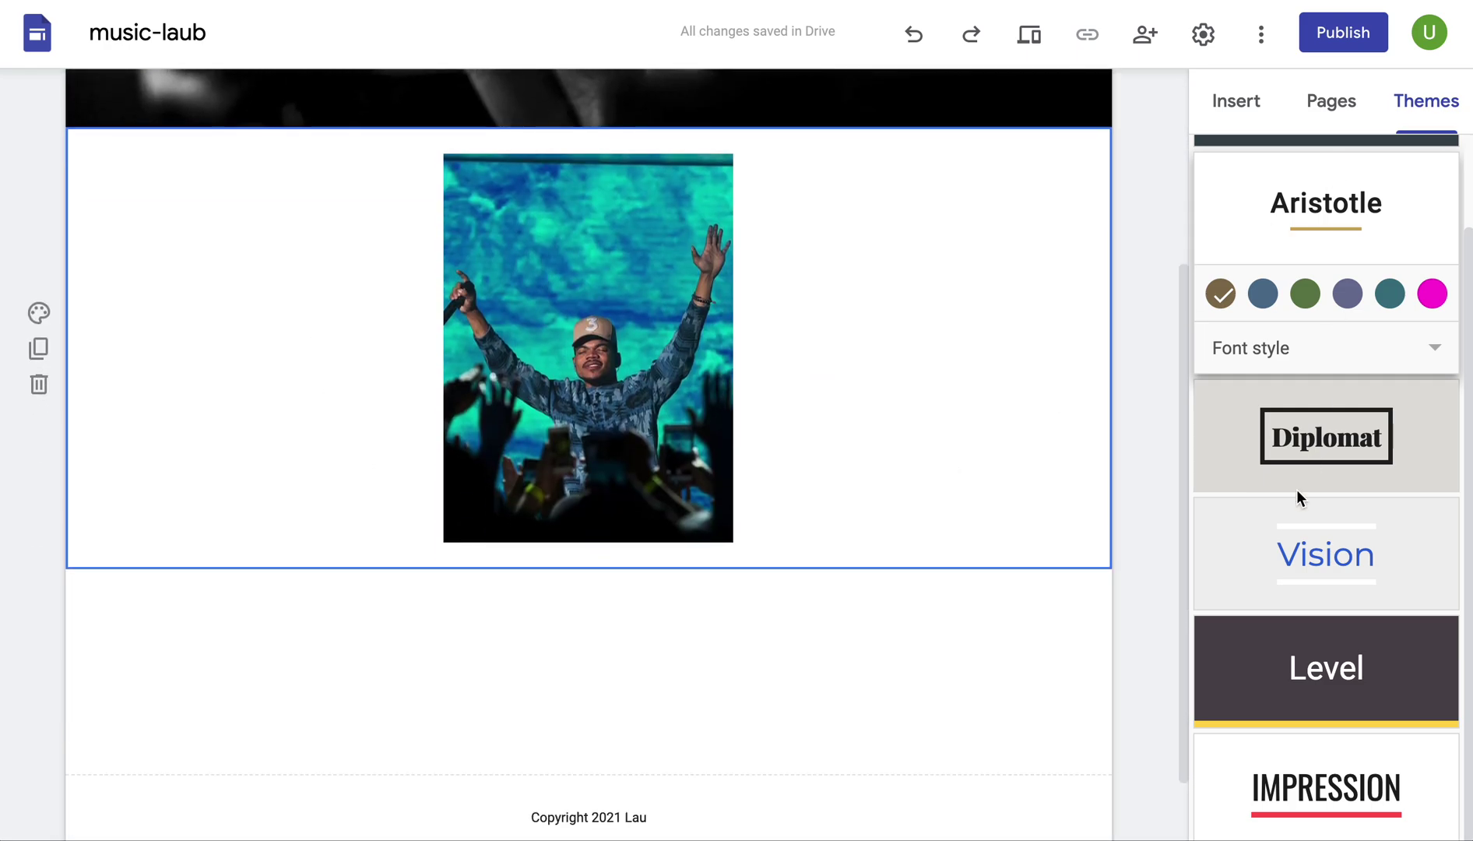
scroll(750, 319, up, 3)
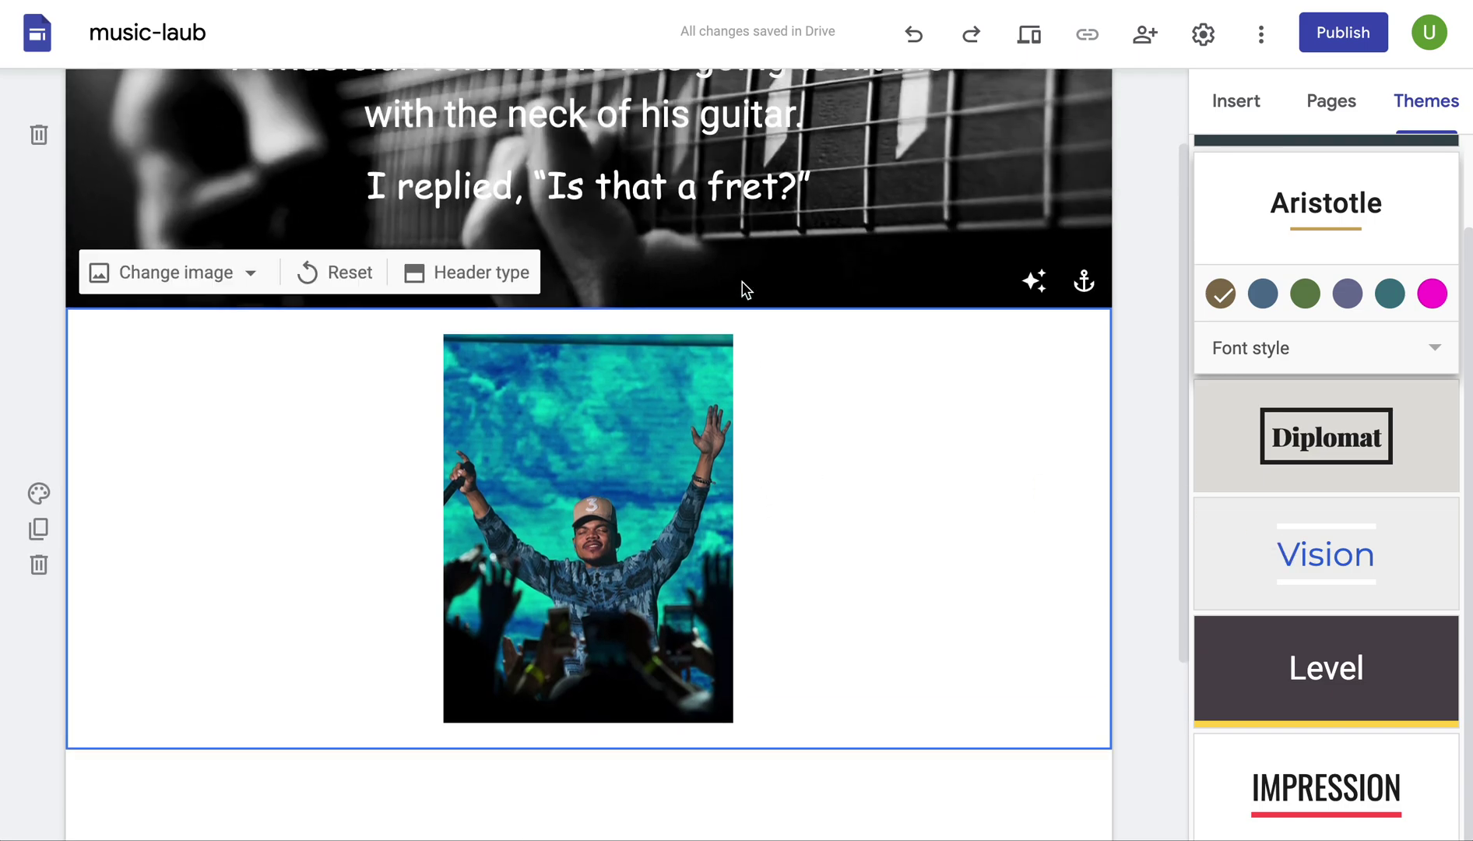